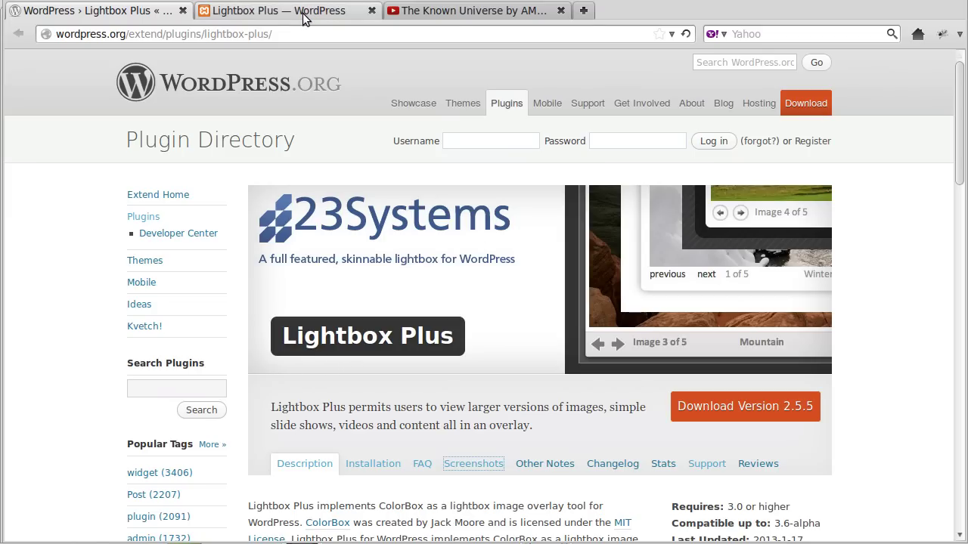
Step: Copy the 420 × 315 embed iframe code for The Known Universe by AMNH from YouTube's Share > Embed panel
{"action": "left_click", "coordinate": [427, 15]}
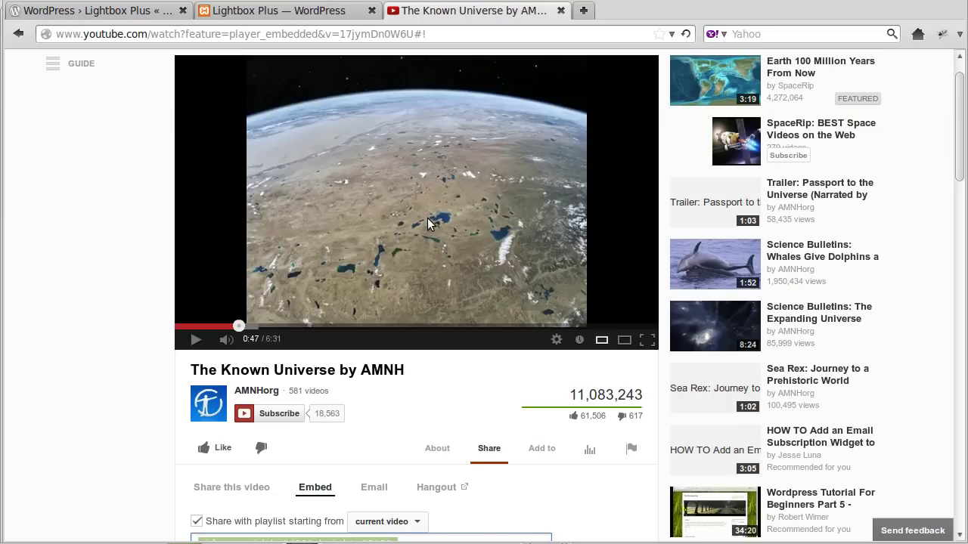
{"action": "scroll", "coordinate": [109, 206], "scroll_direction": "up", "scroll_amount": 1}
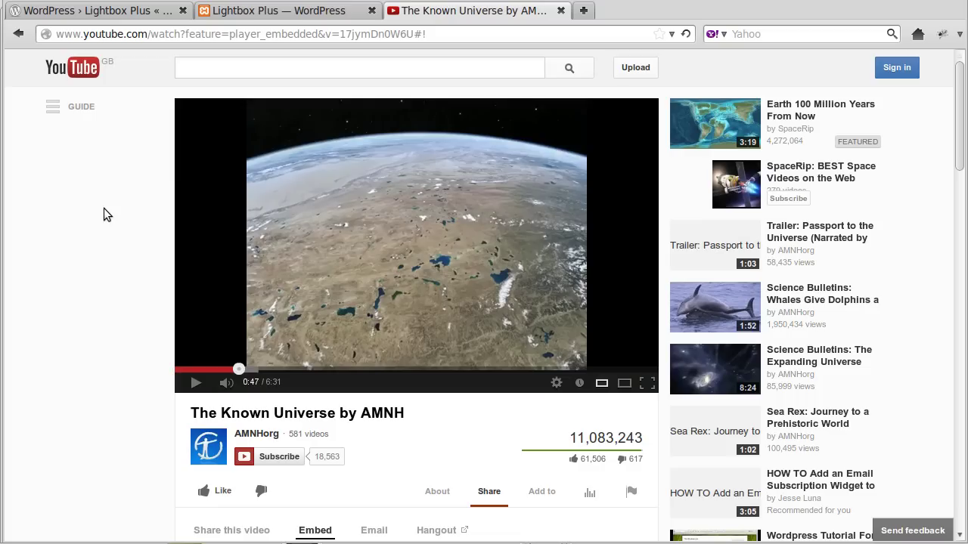
{"action": "scroll", "coordinate": [103, 208], "scroll_direction": "down", "scroll_amount": 4}
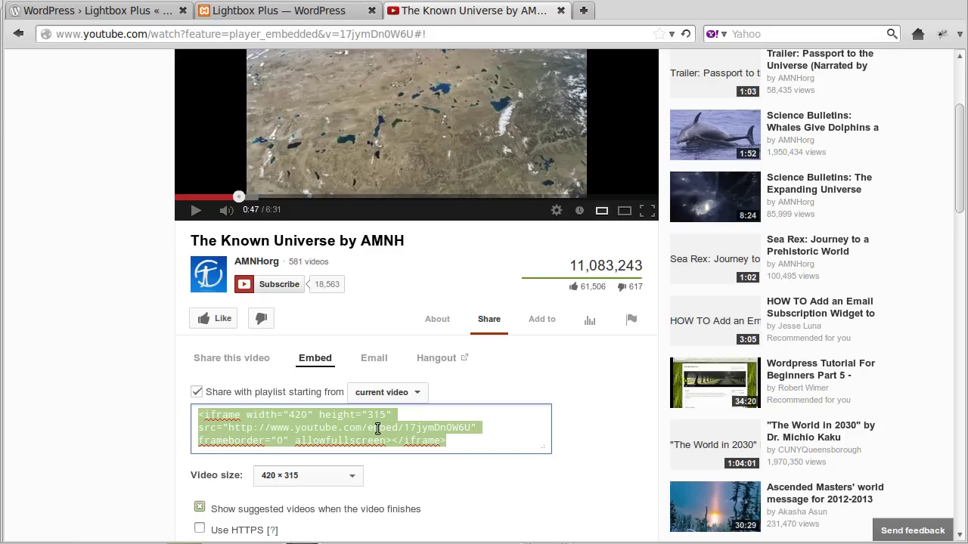
{"action": "right_click", "coordinate": [342, 424]}
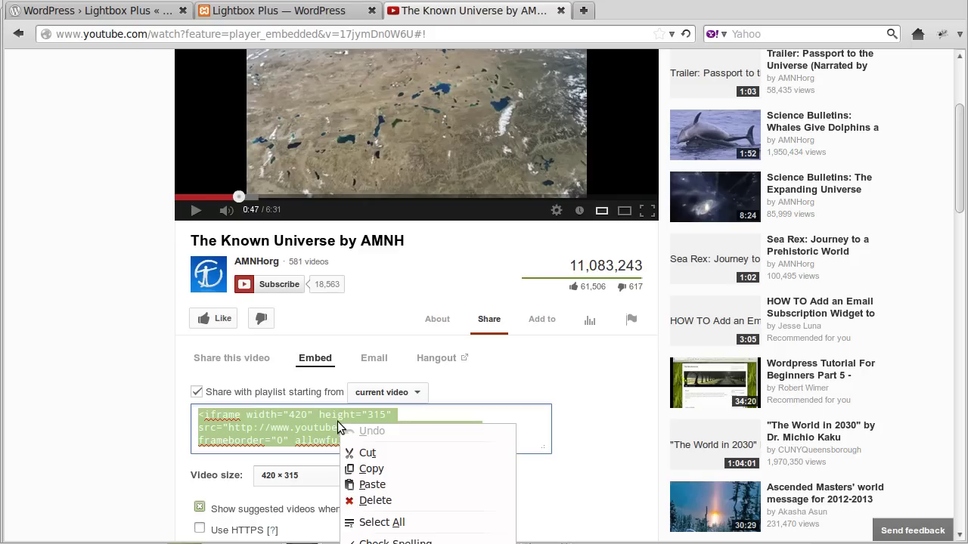
{"action": "left_click", "coordinate": [369, 469]}
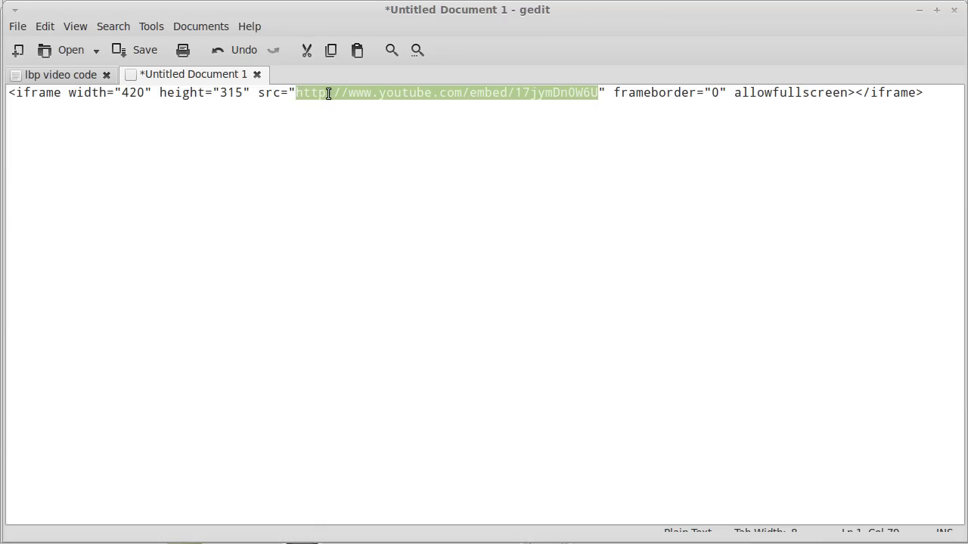
Step: Copy only the src embed URL from the iframe code in gedit, then go back to the YouTube page
{"action": "key", "text": "End"}
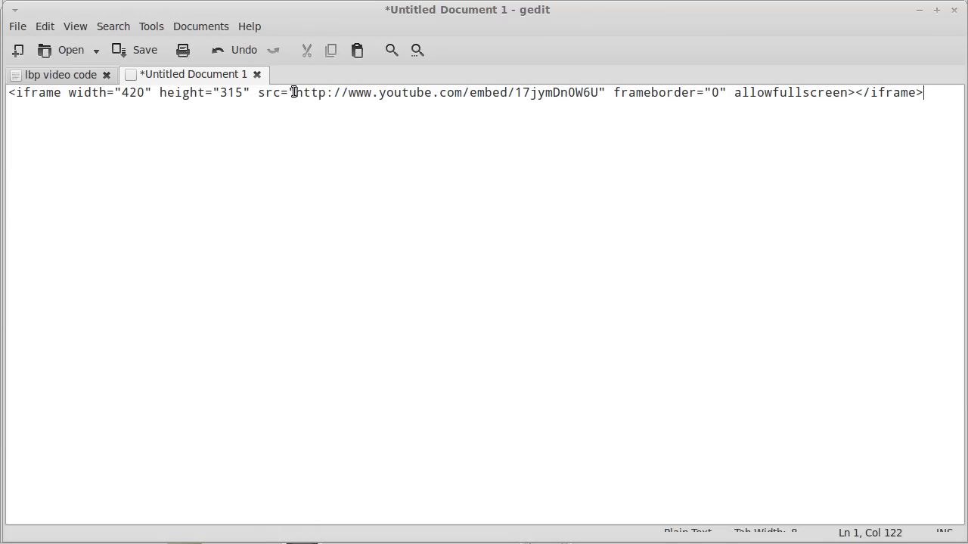
{"action": "left_click", "coordinate": [293, 92]}
{"action": "left_click_drag", "start_coordinate": [295, 92], "coordinate": [290, 93]}
{"action": "left_click", "coordinate": [296, 92]}
{"action": "left_click_drag", "start_coordinate": [296, 92], "coordinate": [600, 92]}
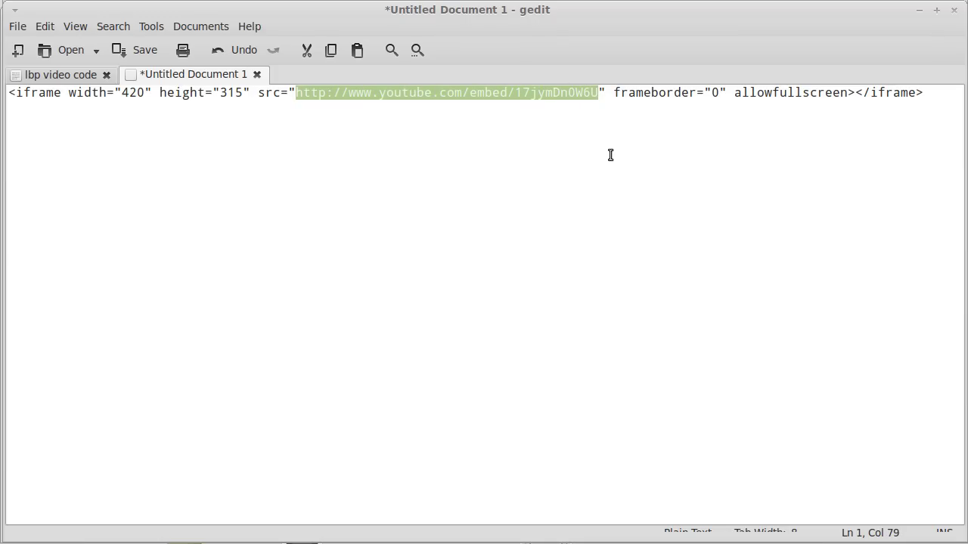
{"action": "right_click", "coordinate": [518, 93]}
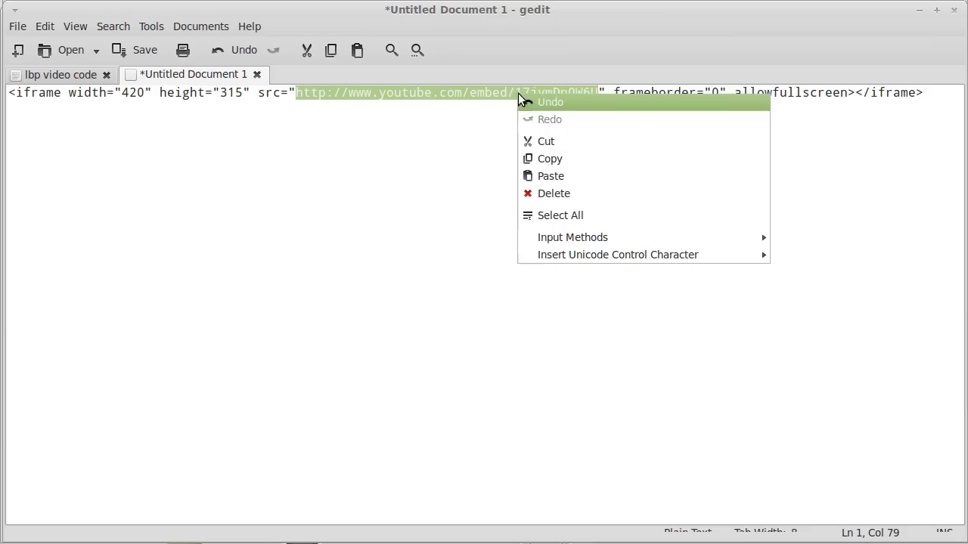
{"action": "left_click", "coordinate": [561, 157]}
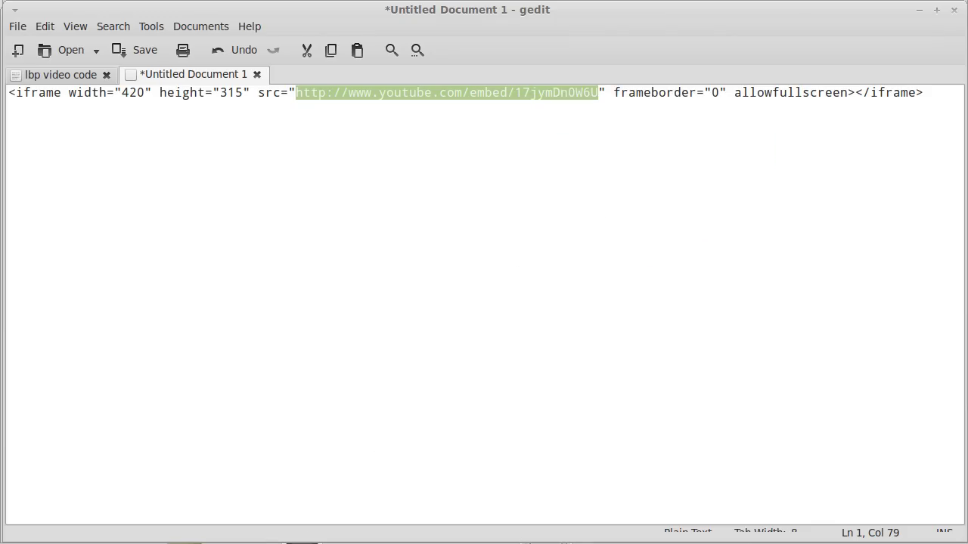
{"action": "left_click", "coordinate": [301, 542]}
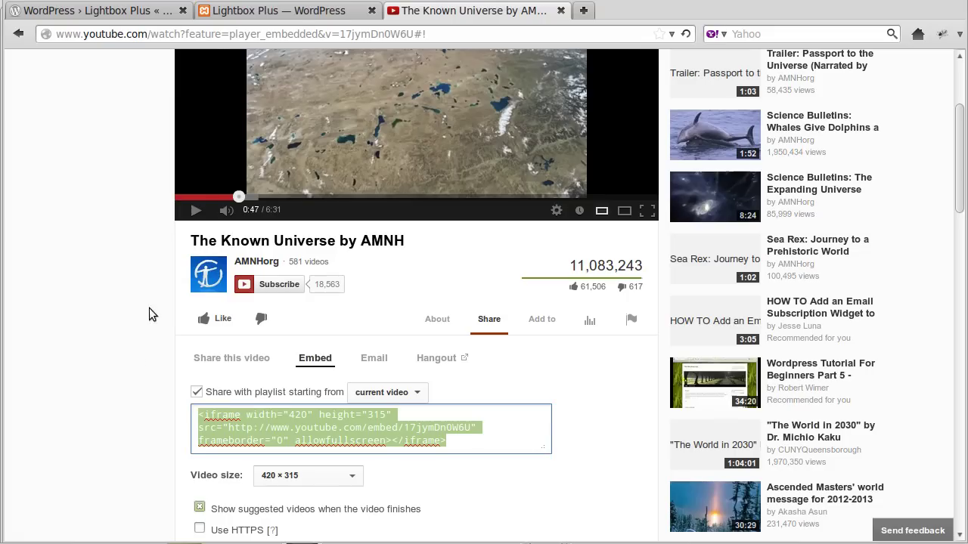
Step: Open the Lightbox Plus settings page in the WordPress dashboard
{"action": "left_click", "coordinate": [277, 10]}
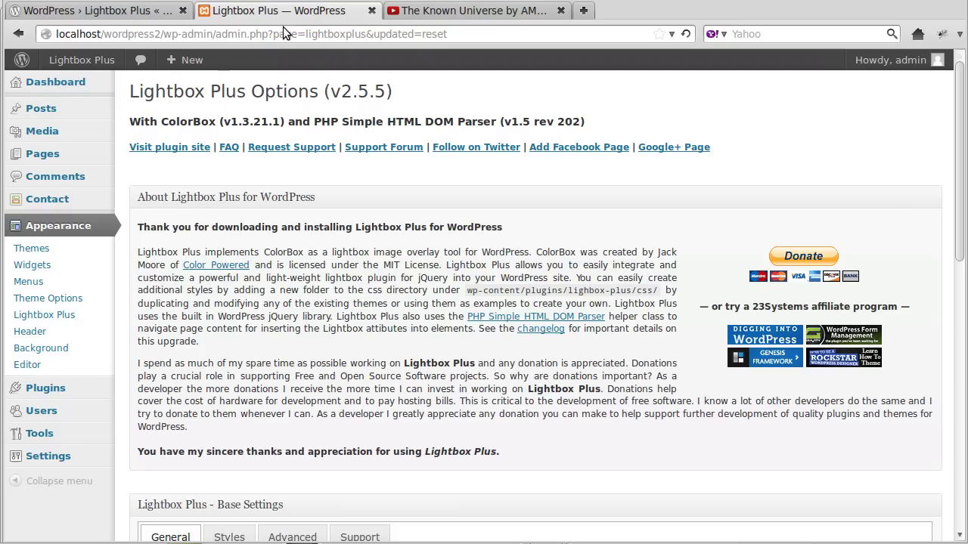
{"action": "left_click", "coordinate": [61, 88]}
{"action": "mouse_move", "coordinate": [83, 268]}
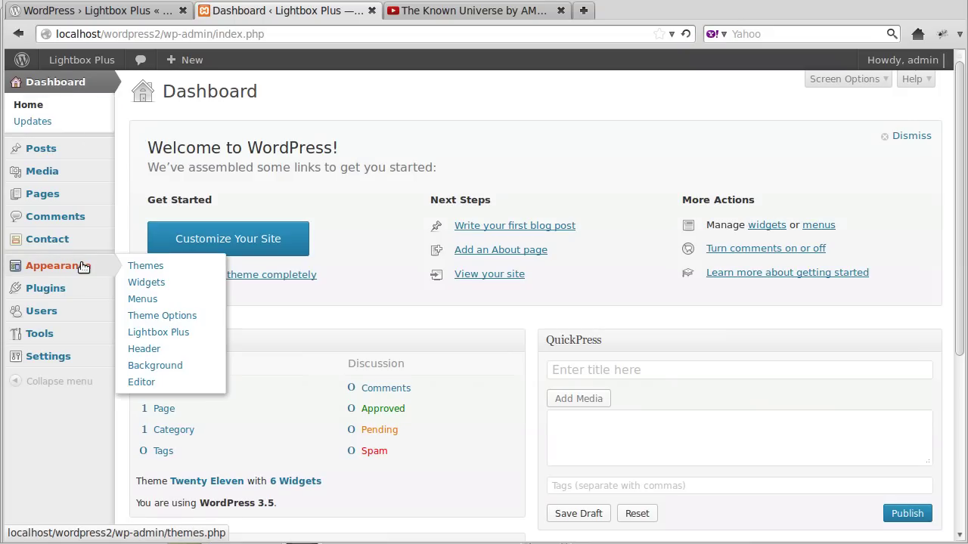
{"action": "left_click", "coordinate": [154, 335]}
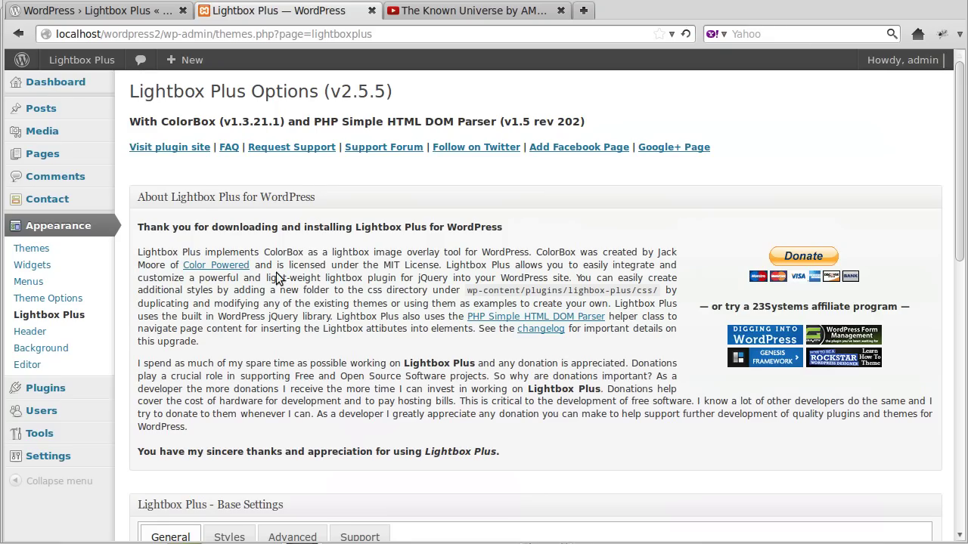
Step: Enable Use Secondary Lightbox and save the Lightbox Plus settings
{"action": "scroll", "coordinate": [276, 278], "scroll_direction": "down", "scroll_amount": 7}
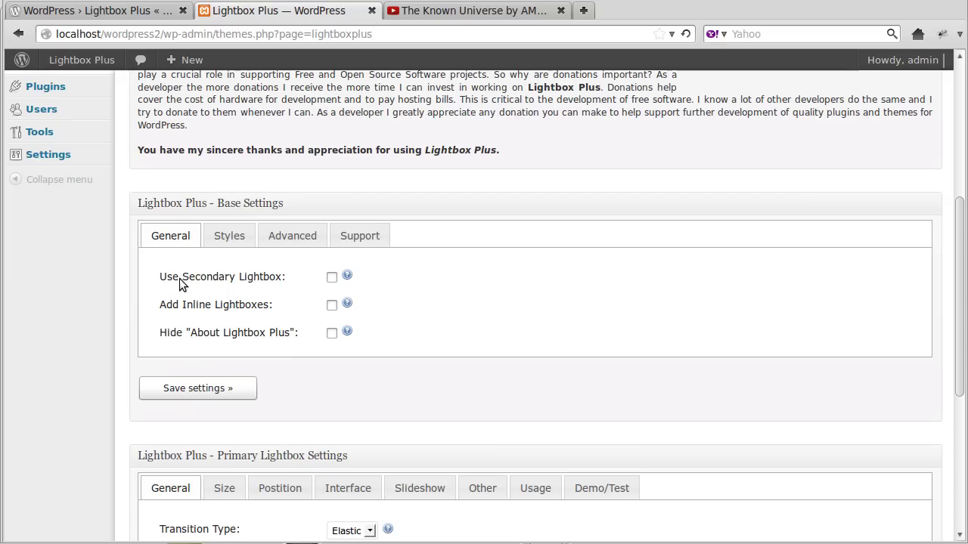
{"action": "left_click", "coordinate": [331, 277]}
{"action": "left_click", "coordinate": [187, 386]}
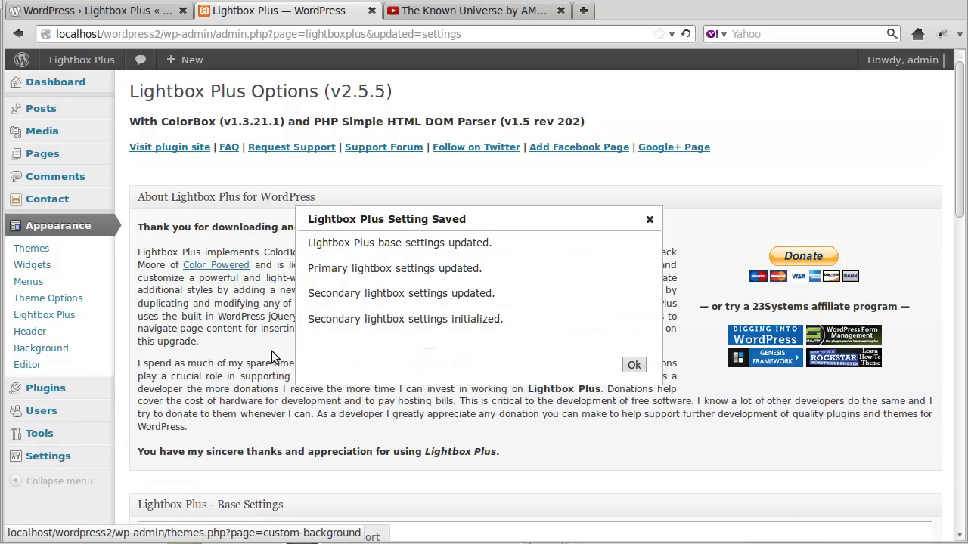
{"action": "left_click", "coordinate": [634, 365]}
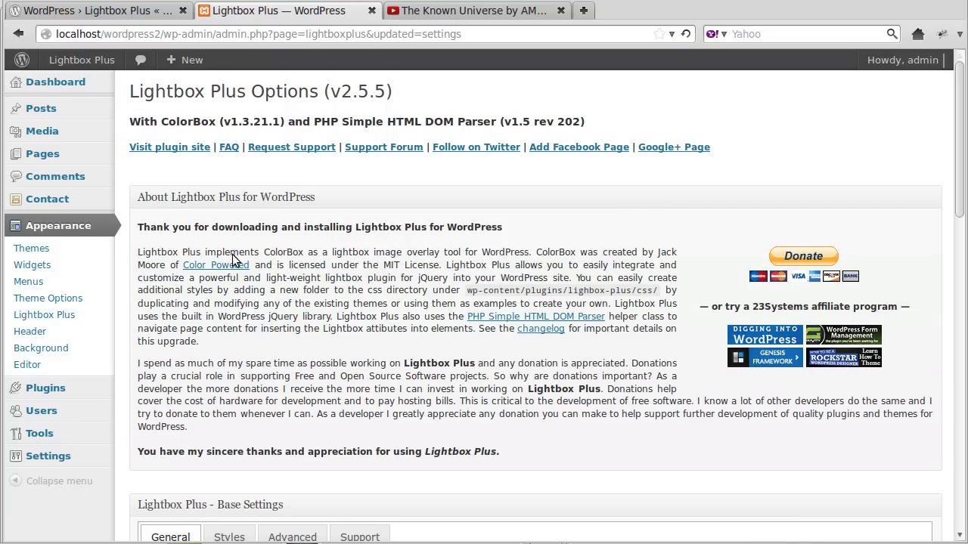
Step: Edit the page 'Open a video in Lightbox Plus' in Text mode and select the 'My YouTube video' line
{"action": "mouse_move", "coordinate": [41, 155]}
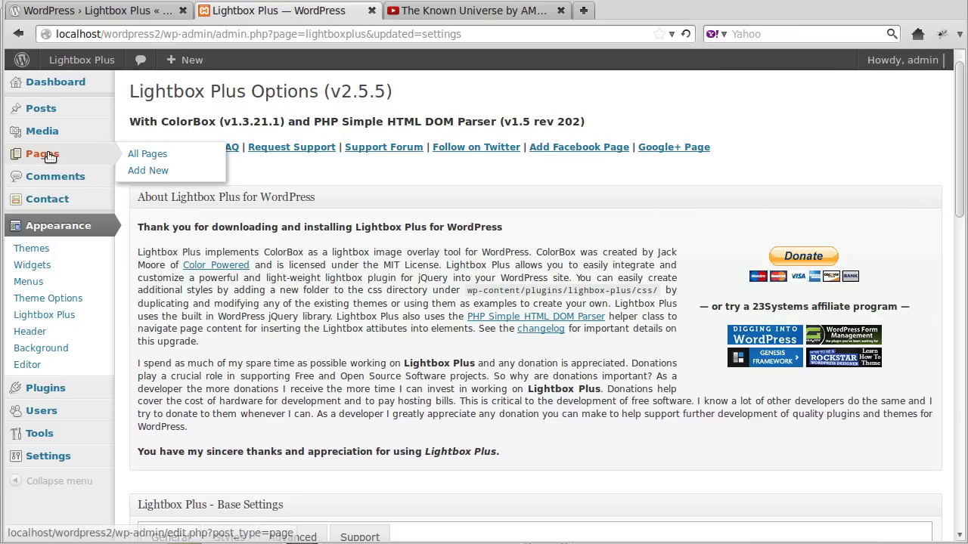
{"action": "left_click", "coordinate": [143, 159]}
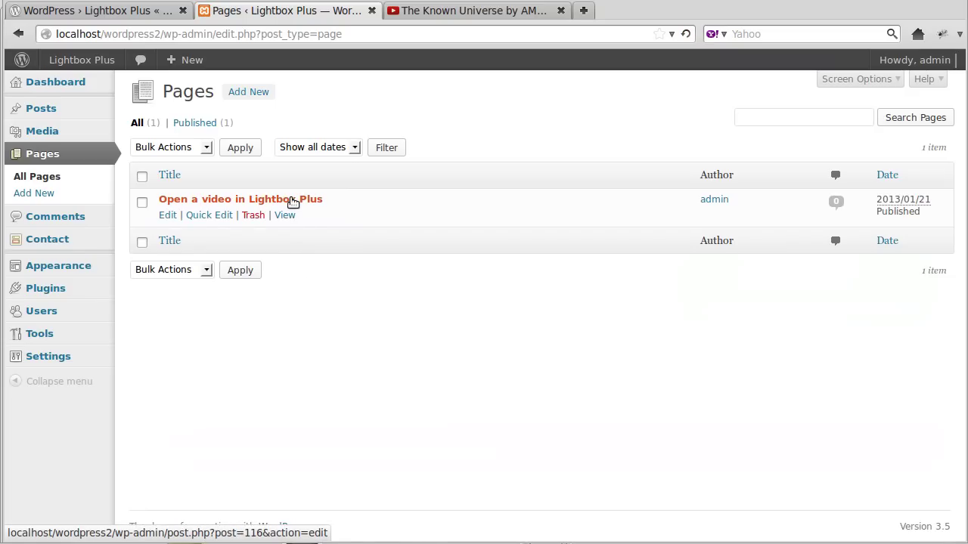
{"action": "left_click", "coordinate": [293, 201]}
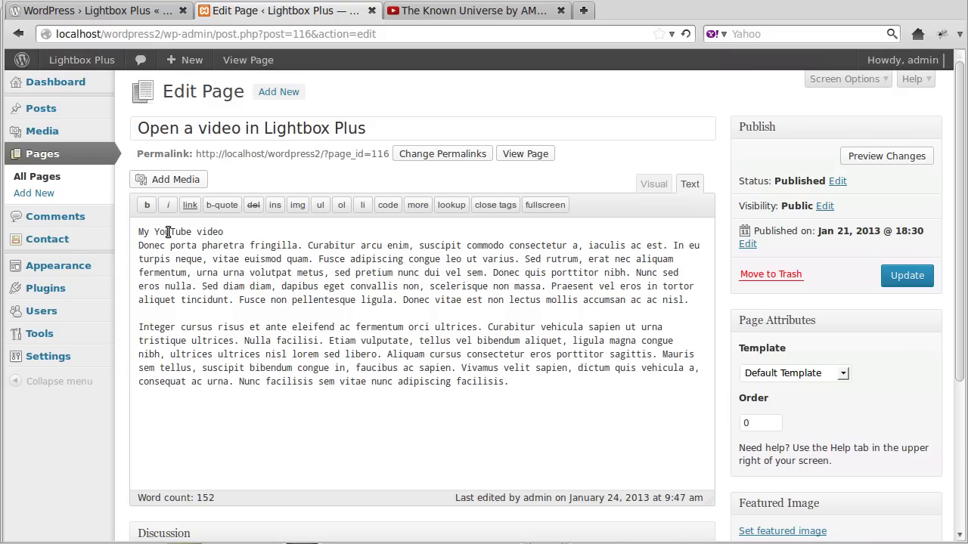
{"action": "left_click", "coordinate": [662, 186]}
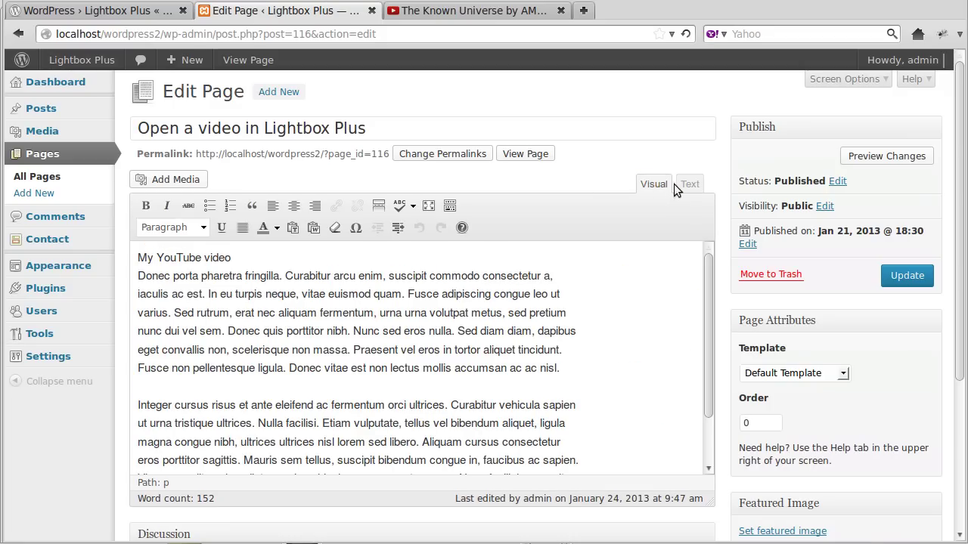
{"action": "left_click", "coordinate": [686, 187]}
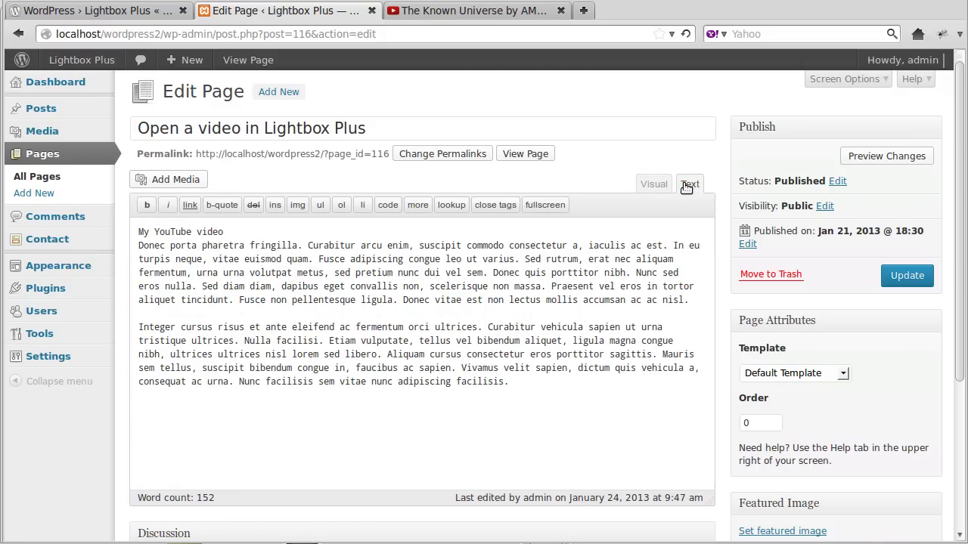
{"action": "triple_click", "coordinate": [177, 232]}
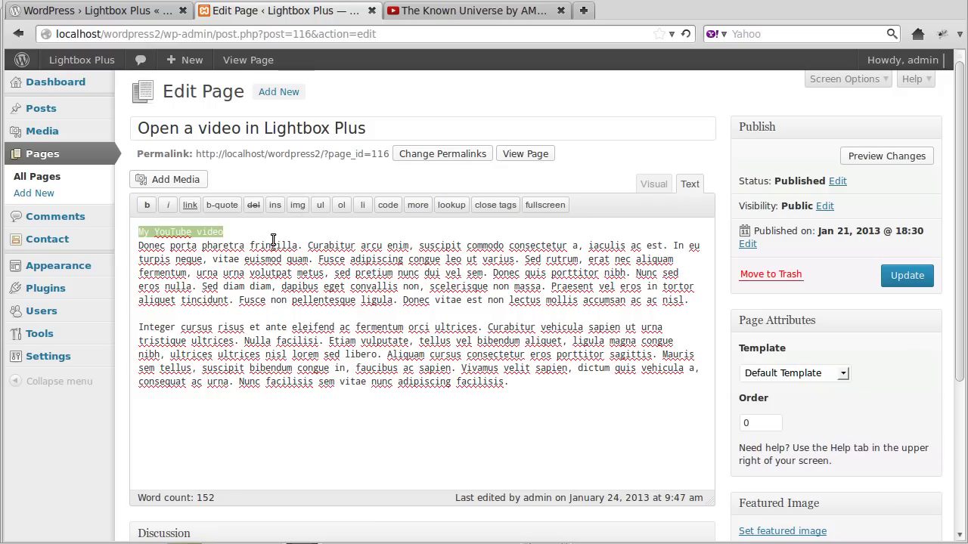
Step: Link 'My YouTube video' to the pasted YouTube embed URL
{"action": "left_click", "coordinate": [190, 205]}
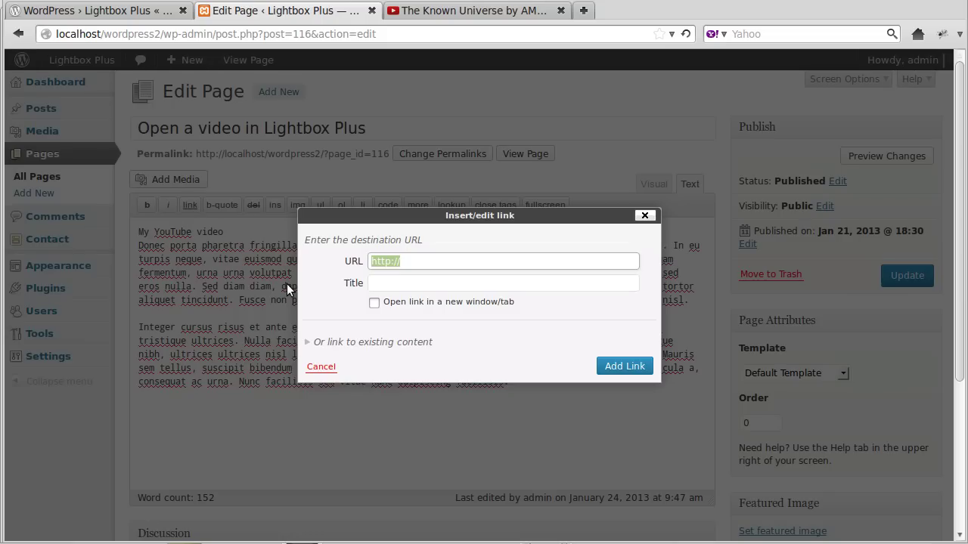
{"action": "key", "text": "ctrl+v"}
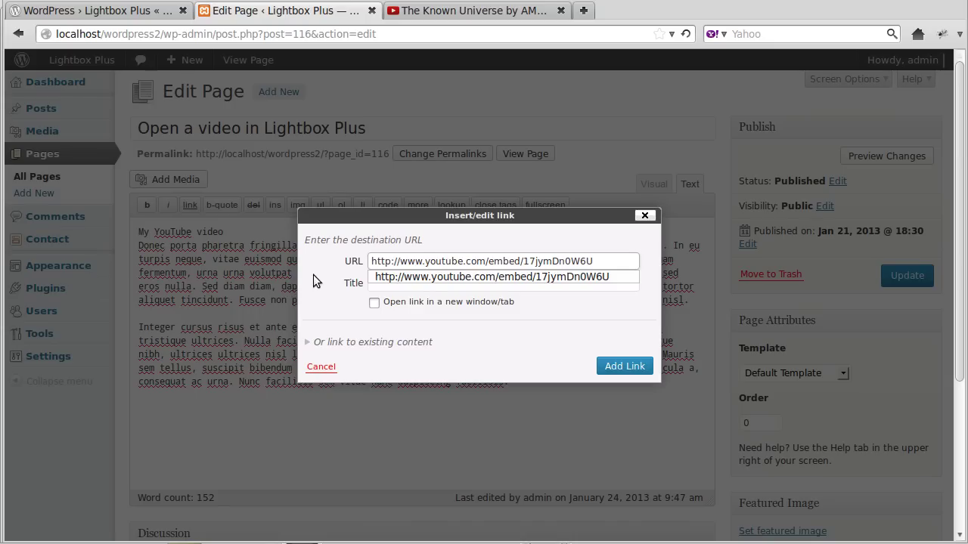
{"action": "triple_click", "coordinate": [372, 261]}
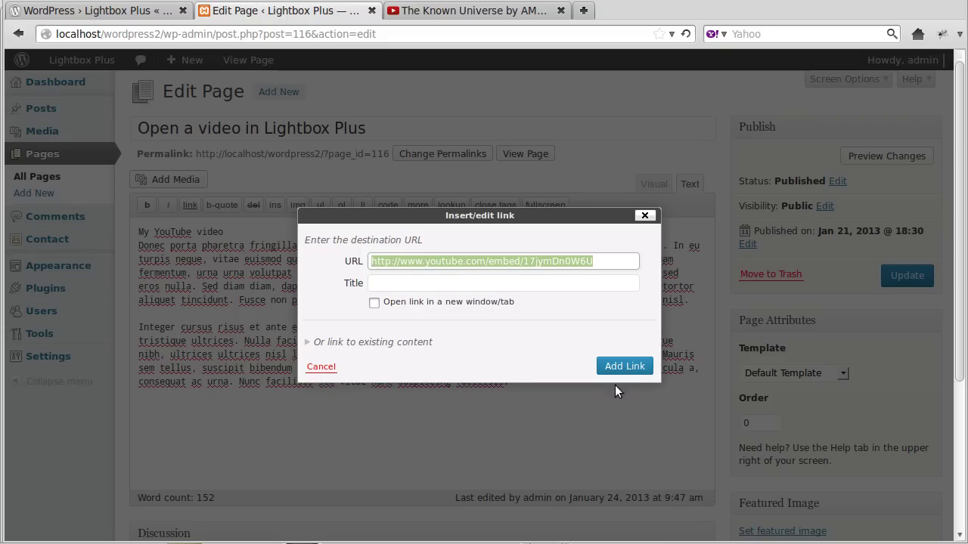
{"action": "left_click", "coordinate": [640, 367]}
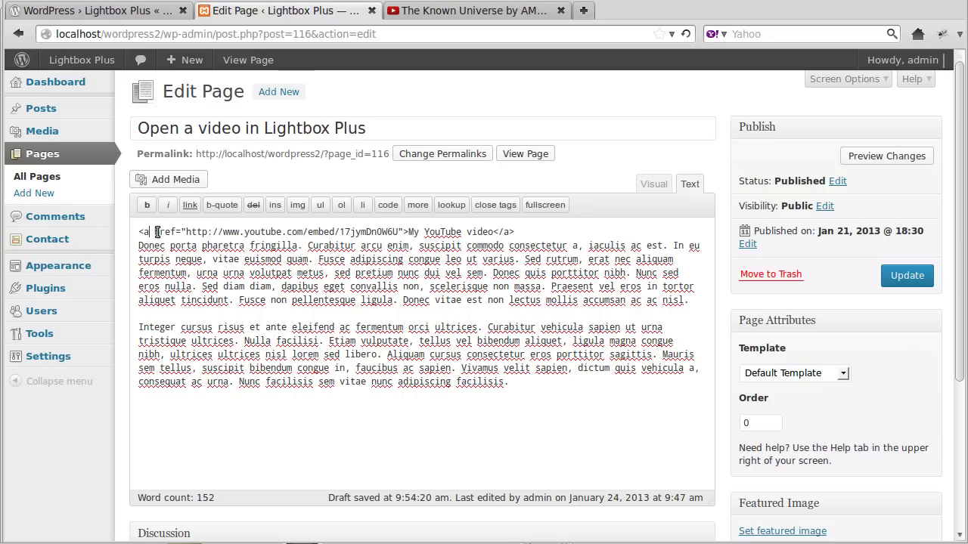
Step: Add class="lbpModal" to the <a> tag of the YouTube link, fixing the missing 'o' typo
{"action": "left_click", "coordinate": [155, 233]}
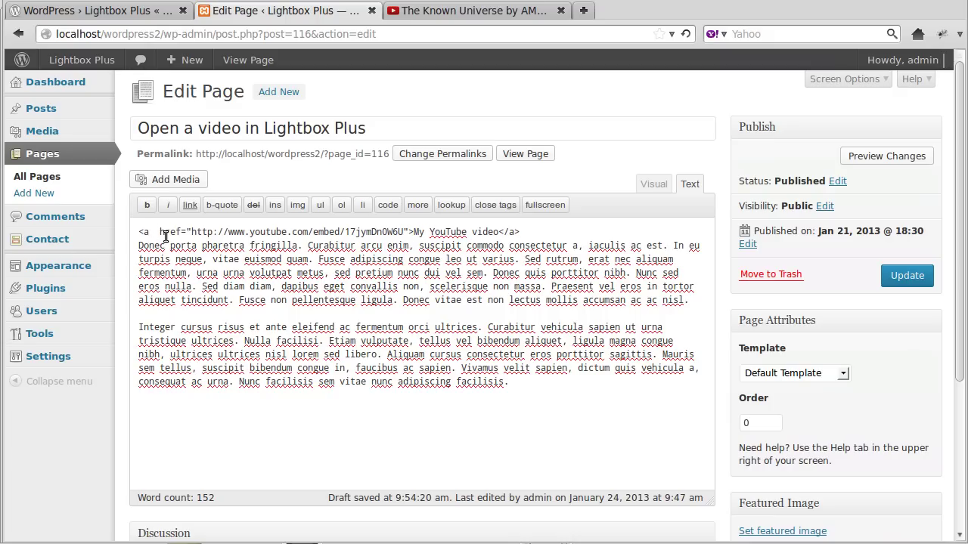
{"action": "type", "text": "class"}
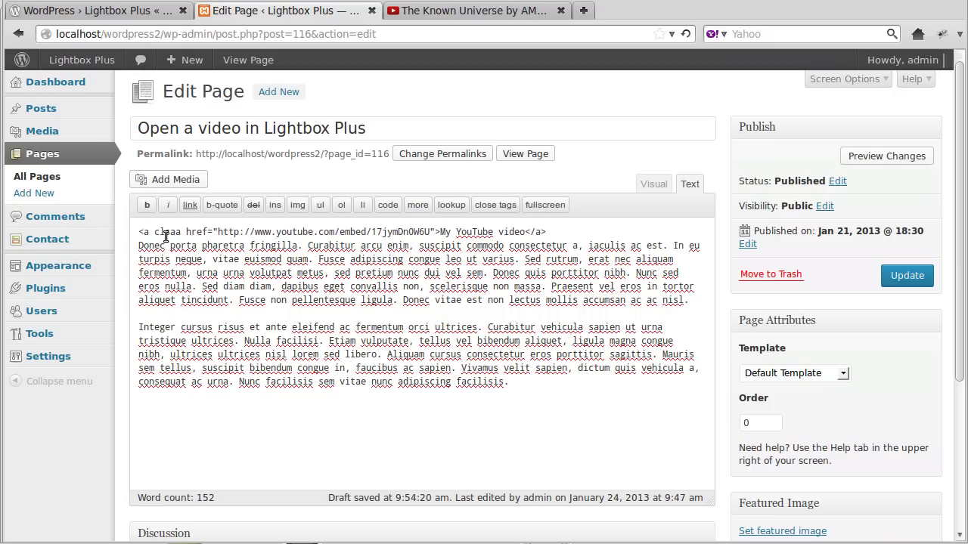
{"action": "key", "text": "BackSpace"}
{"action": "key", "text": "BackSpace"}
{"action": "key", "text": "BackSpace"}
{"action": "key", "text": "BackSpace"}
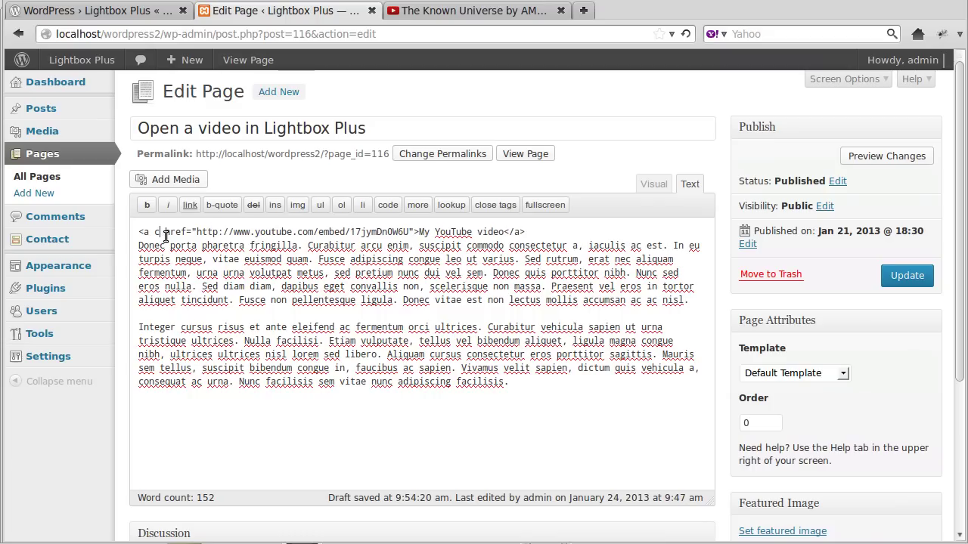
{"action": "type", "text": "lass"}
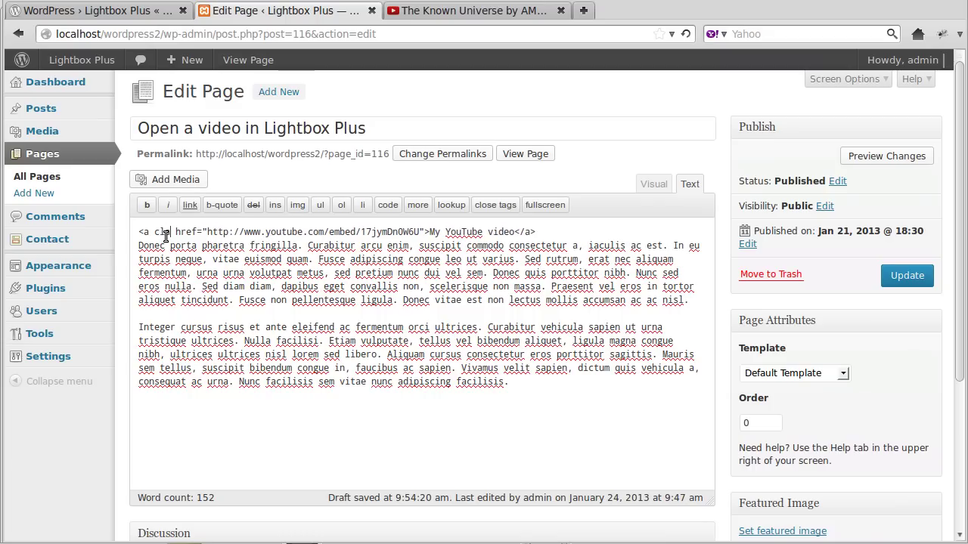
{"action": "type", "text": "="}
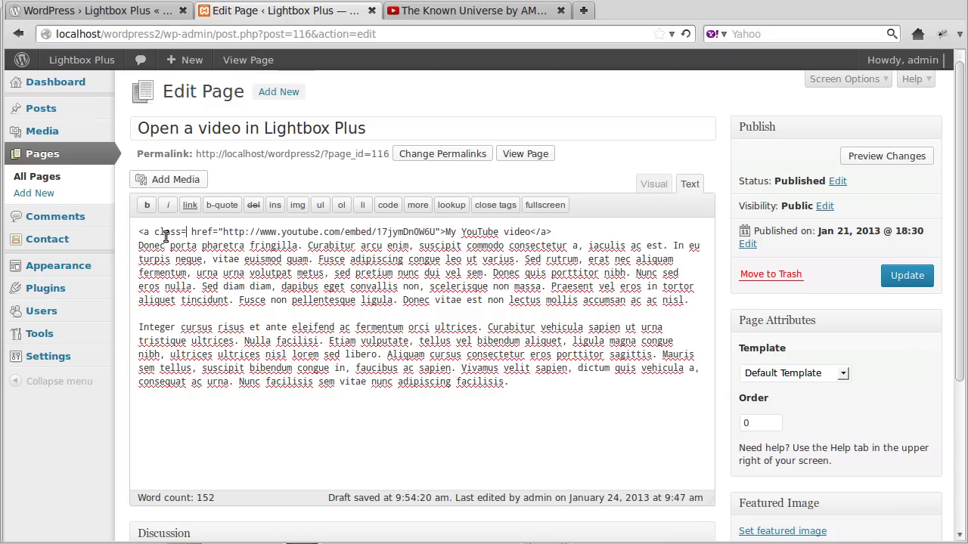
{"action": "type", "text": "\"\""}
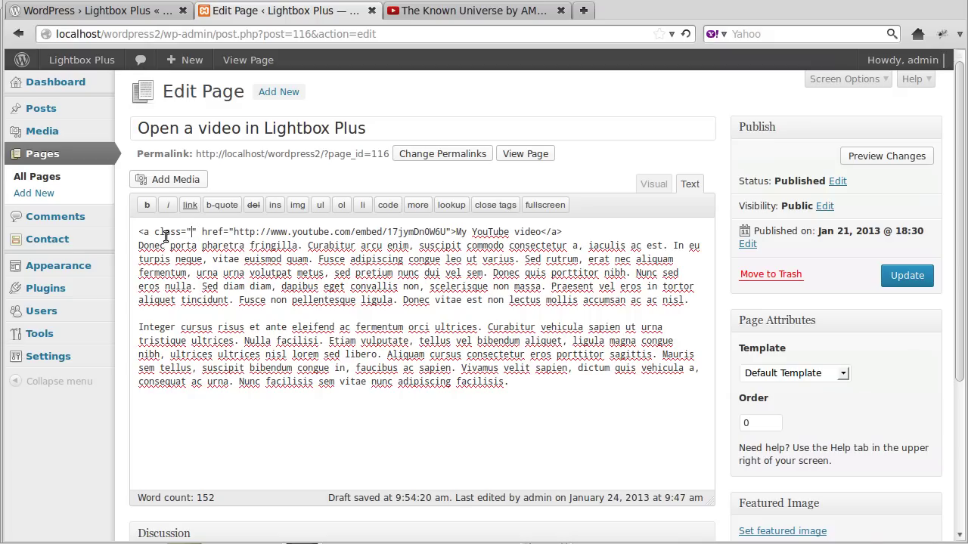
{"action": "type", "text": "l"}
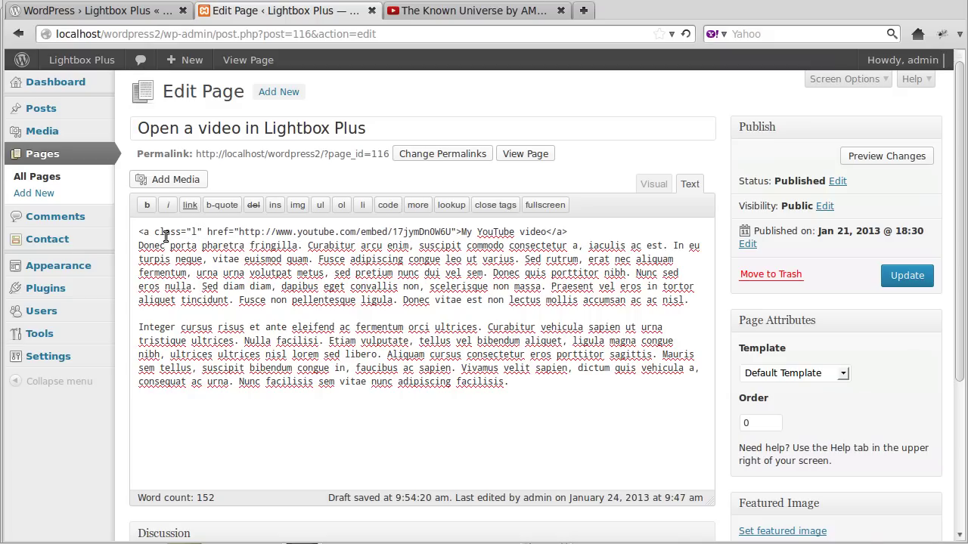
{"action": "type", "text": "bp"}
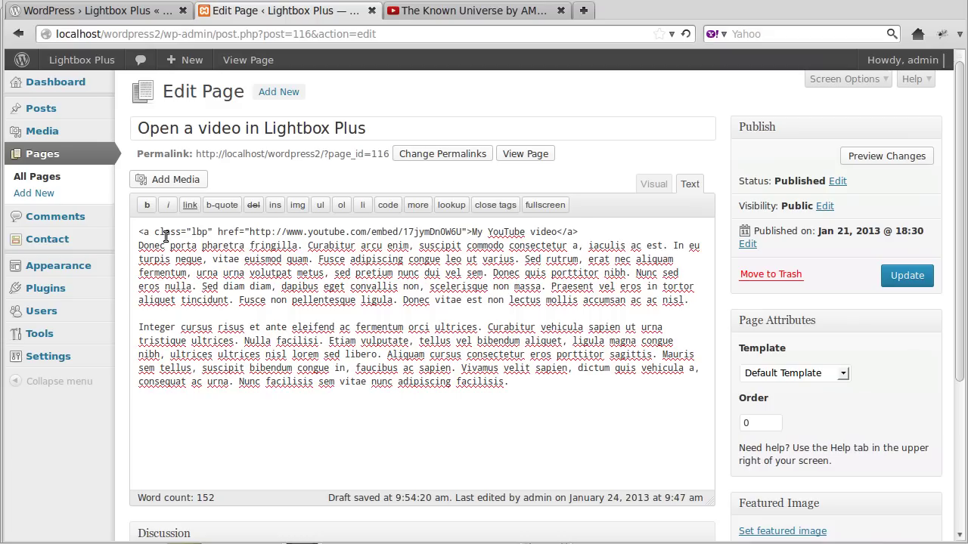
{"action": "type", "text": "Modal"}
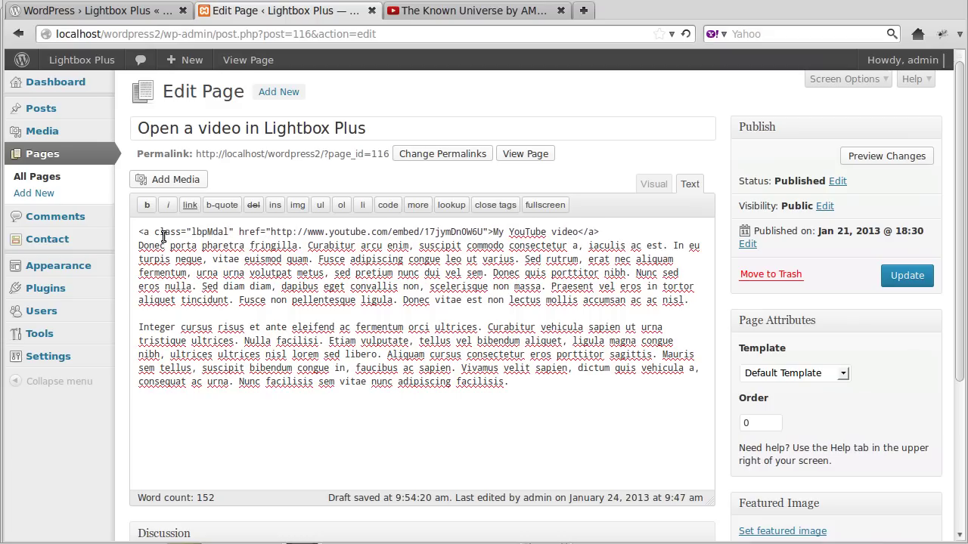
{"action": "left_click", "coordinate": [214, 231]}
{"action": "type", "text": "o"}
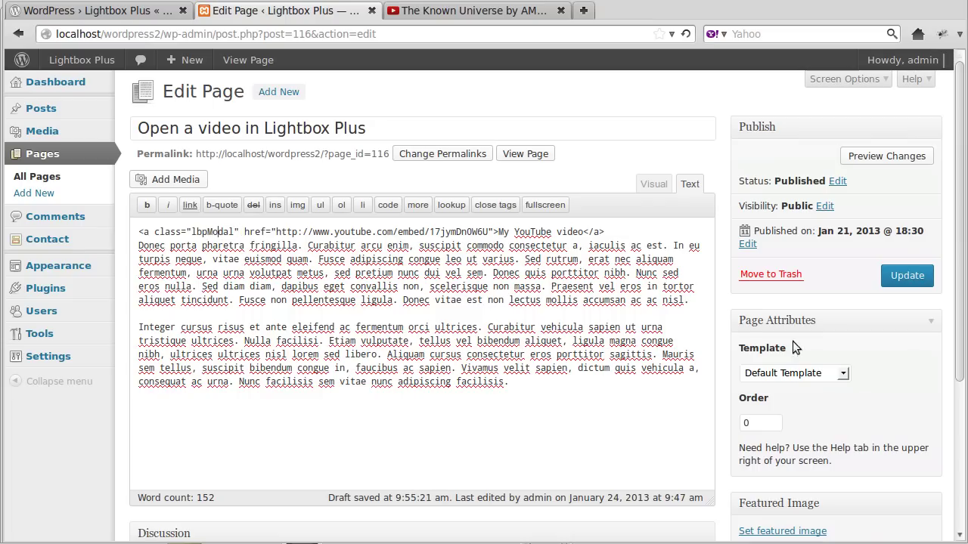
Step: Update the page and check on the live page that 'My YouTube video' opens in a lightbox
{"action": "left_click", "coordinate": [891, 282]}
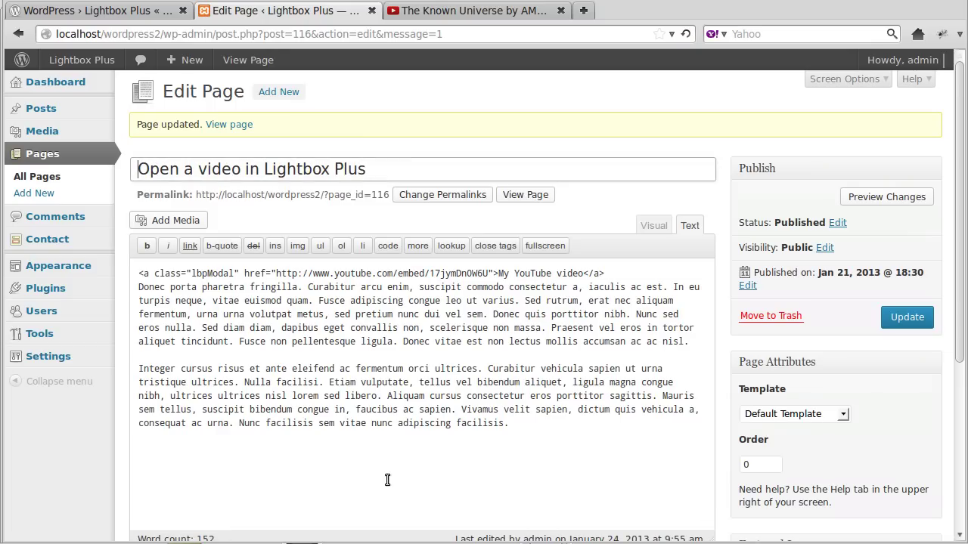
{"action": "middle_click", "coordinate": [529, 197]}
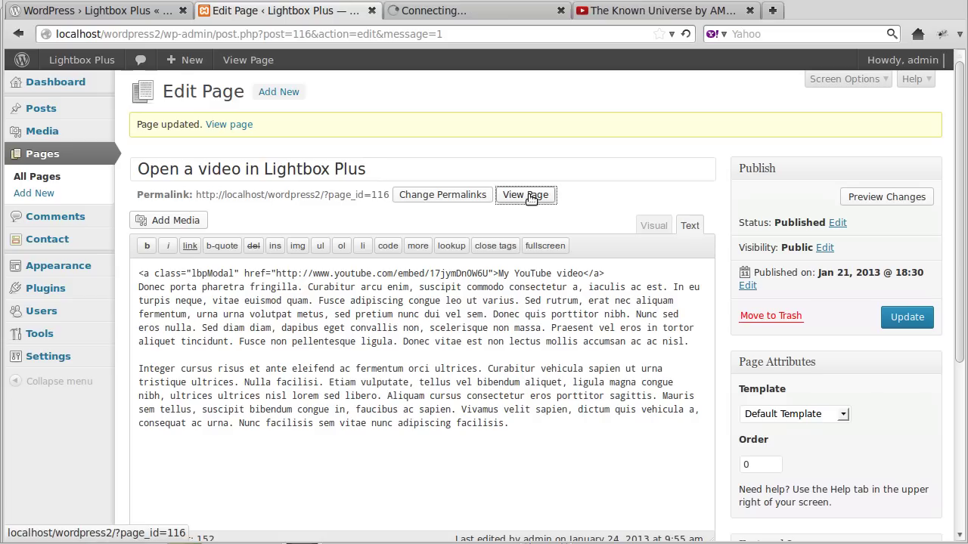
{"action": "left_click", "coordinate": [534, 14]}
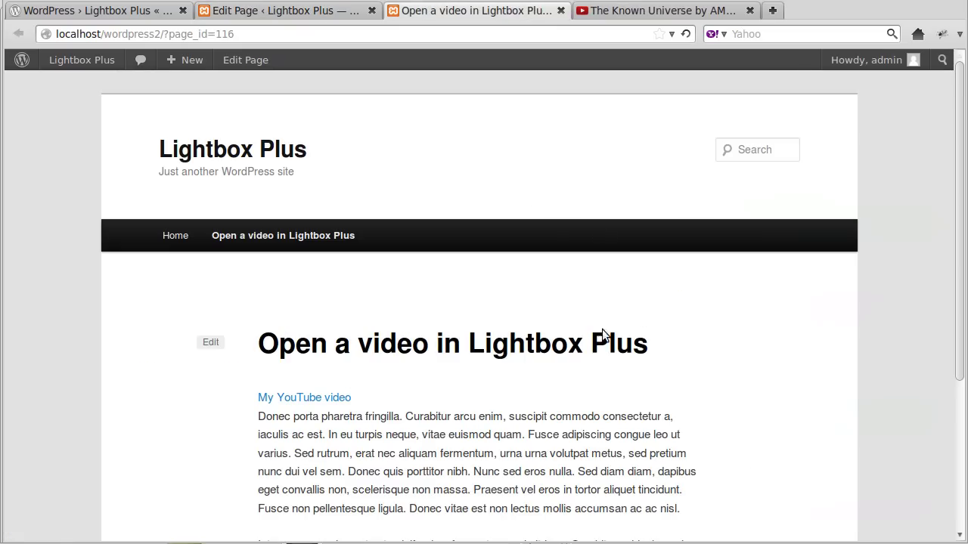
{"action": "left_click", "coordinate": [284, 400]}
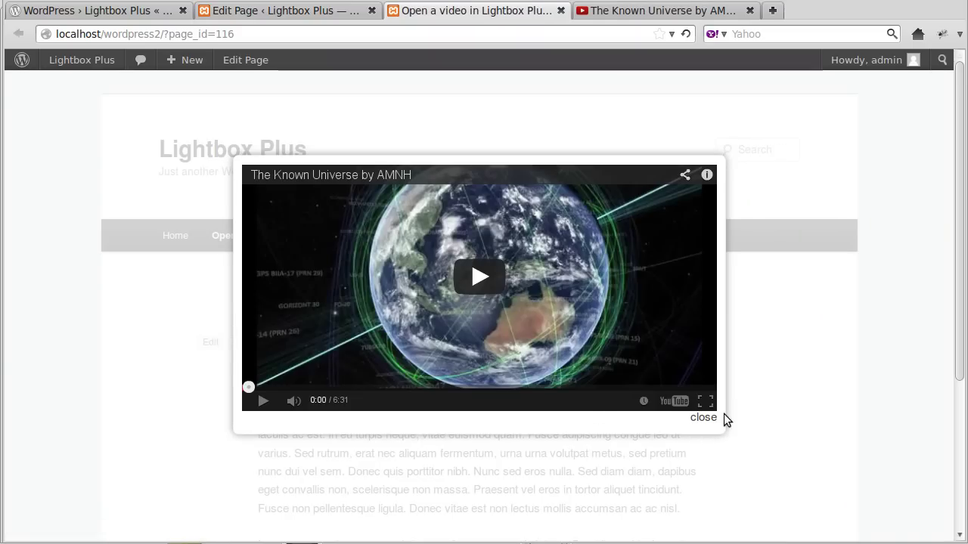
{"action": "left_click", "coordinate": [703, 418]}
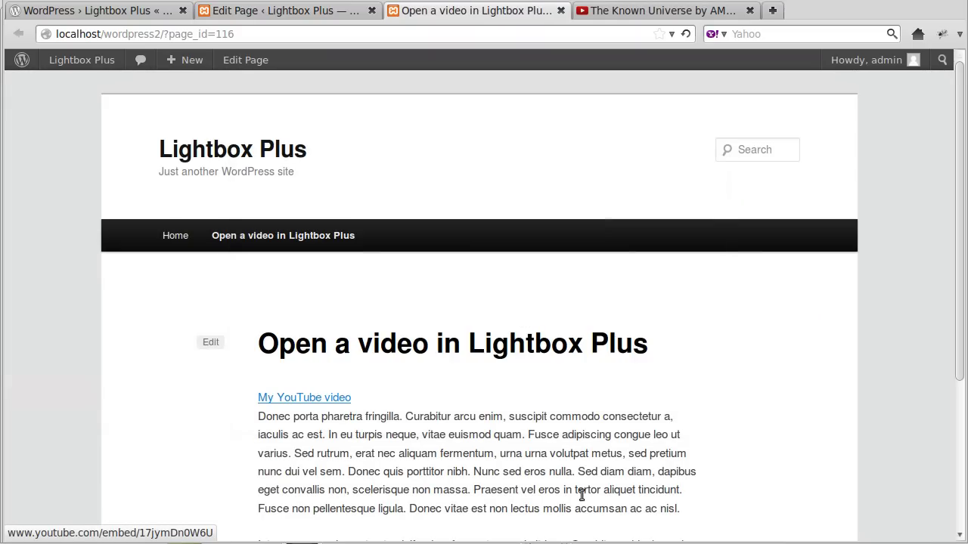
Step: In Visual mode, insert the video-256x256 image on a new line below the first paragraph and update the page
{"action": "left_click", "coordinate": [294, 13]}
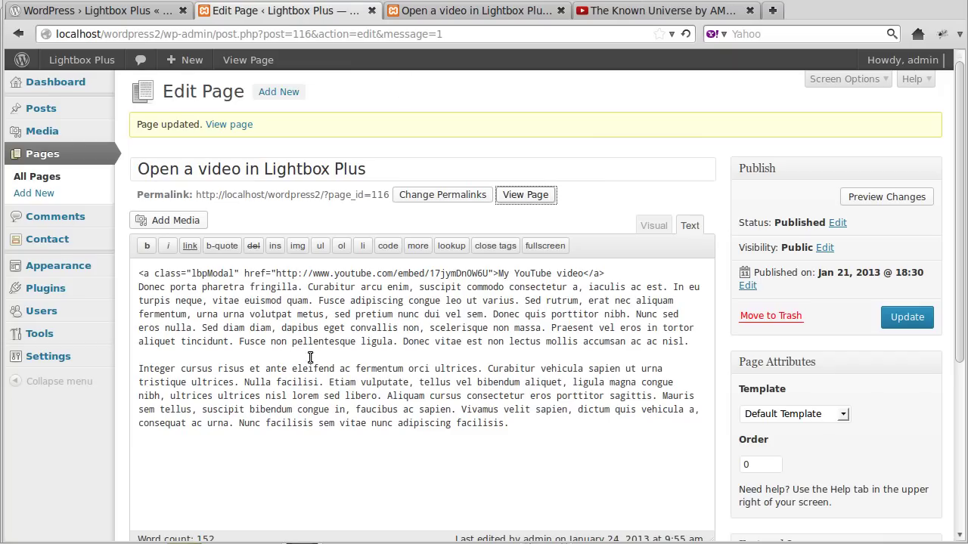
{"action": "left_click", "coordinate": [654, 226]}
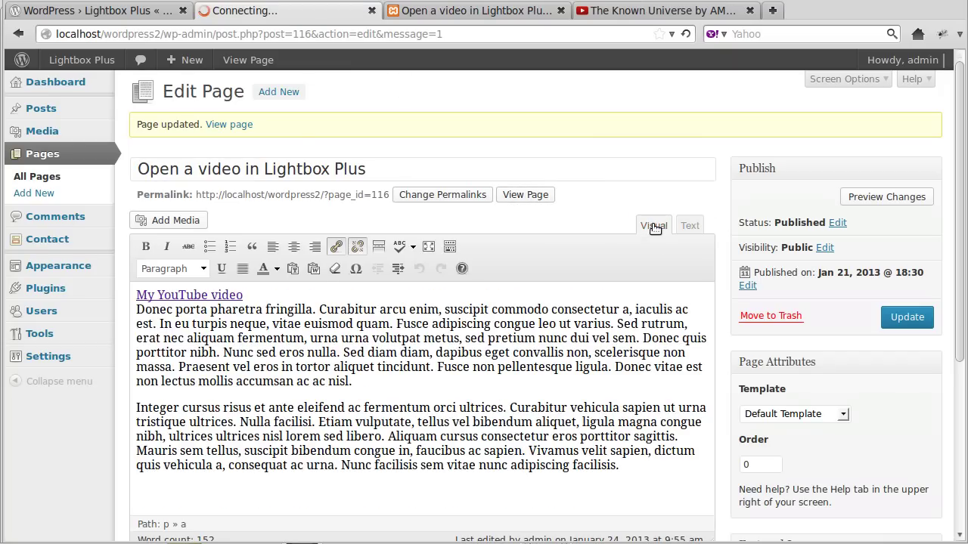
{"action": "left_click", "coordinate": [191, 428]}
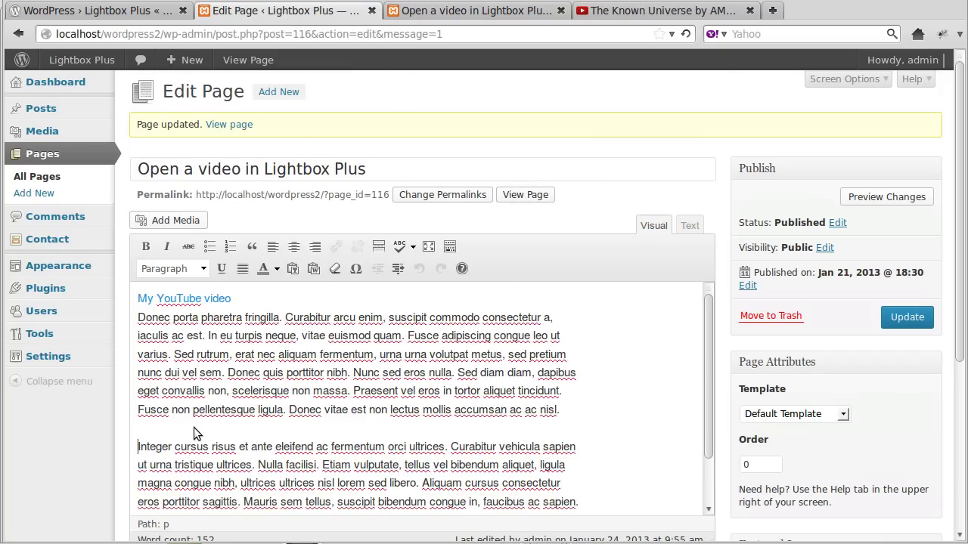
{"action": "key", "text": "Return"}
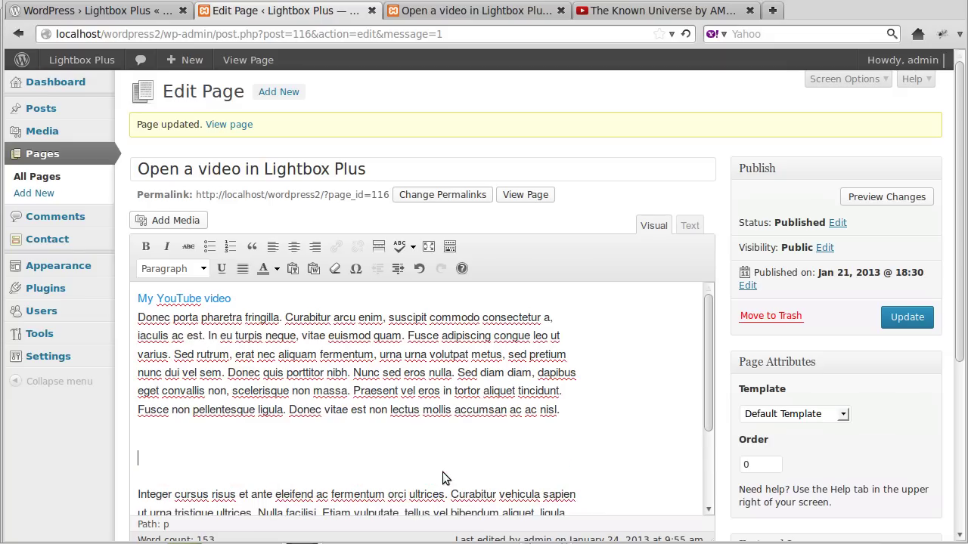
{"action": "left_click", "coordinate": [184, 221]}
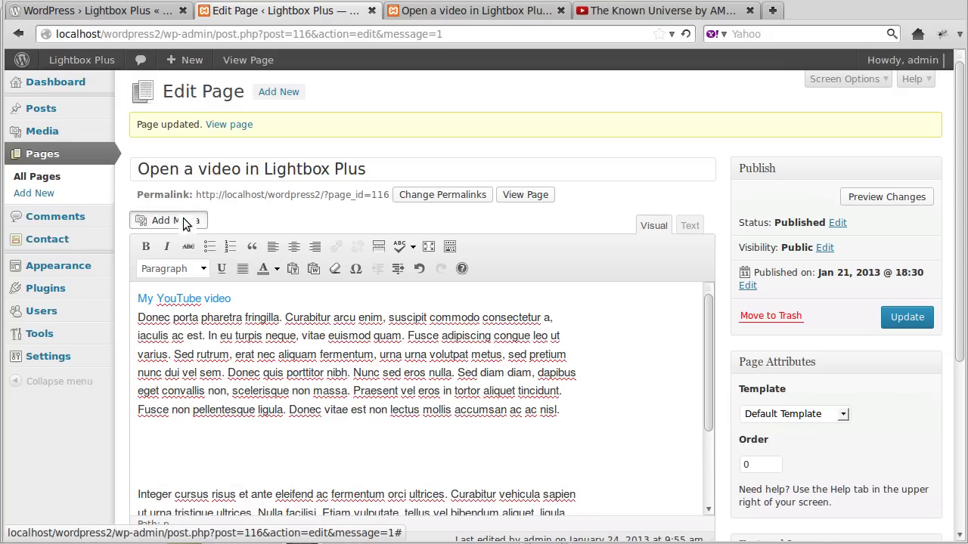
{"action": "left_click", "coordinate": [223, 210]}
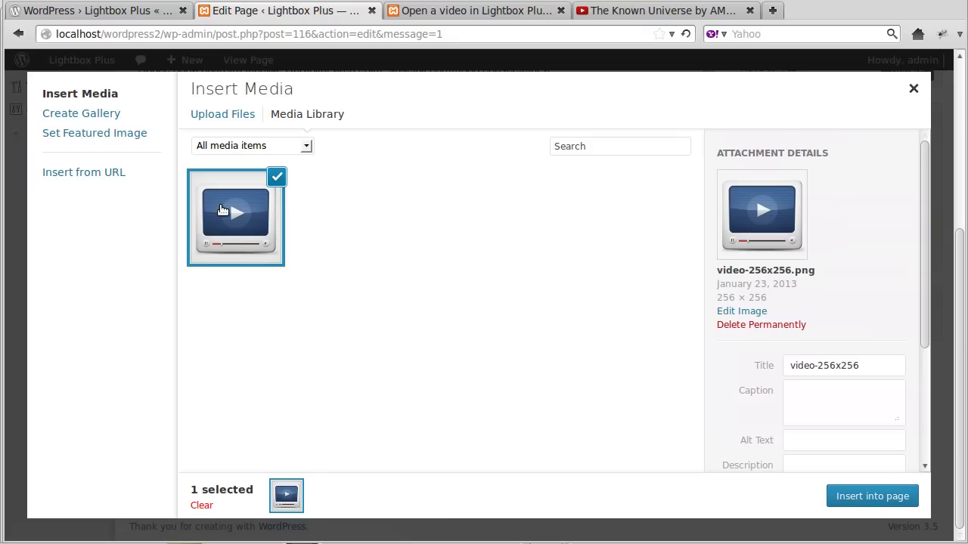
{"action": "left_click", "coordinate": [874, 501]}
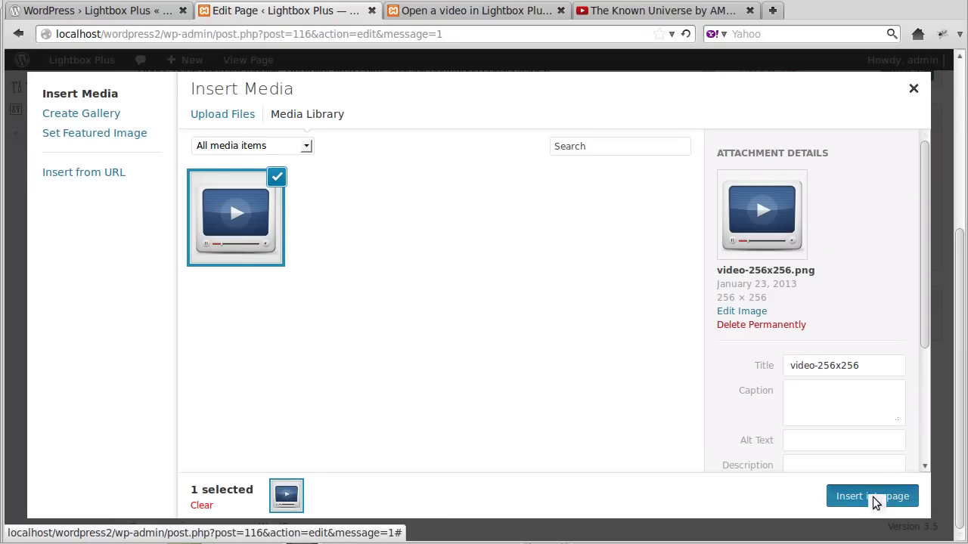
{"action": "scroll", "coordinate": [636, 402], "scroll_direction": "down", "scroll_amount": 3}
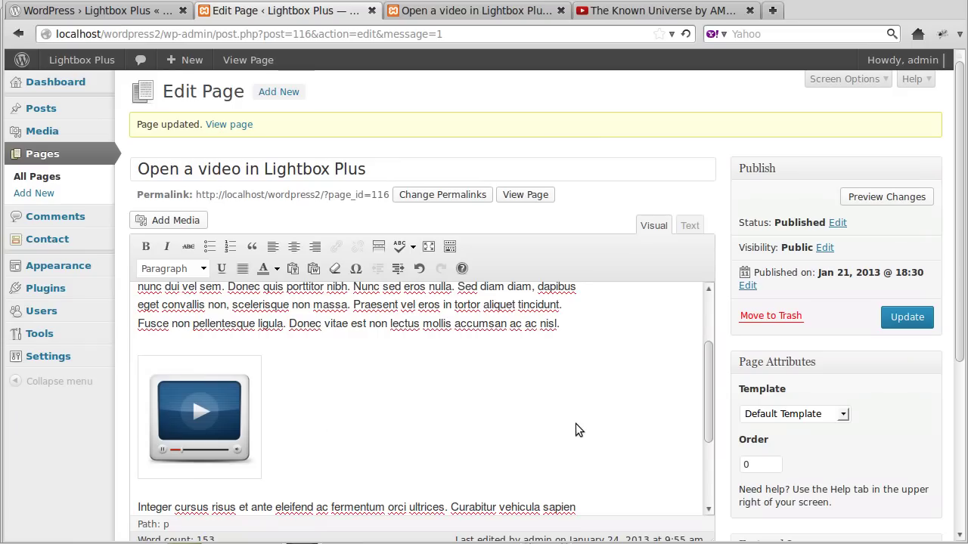
{"action": "left_click", "coordinate": [906, 317]}
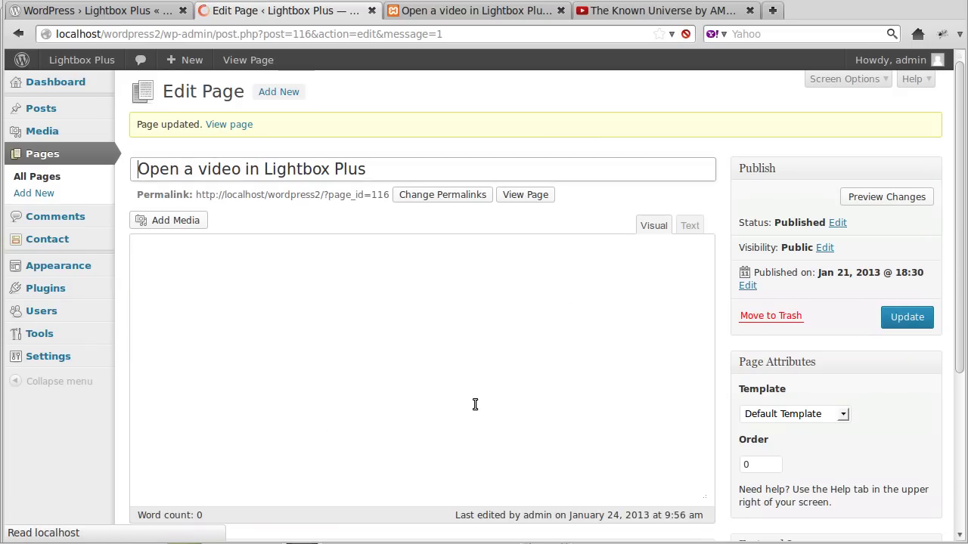
{"action": "scroll", "coordinate": [396, 405], "scroll_direction": "down", "scroll_amount": 4}
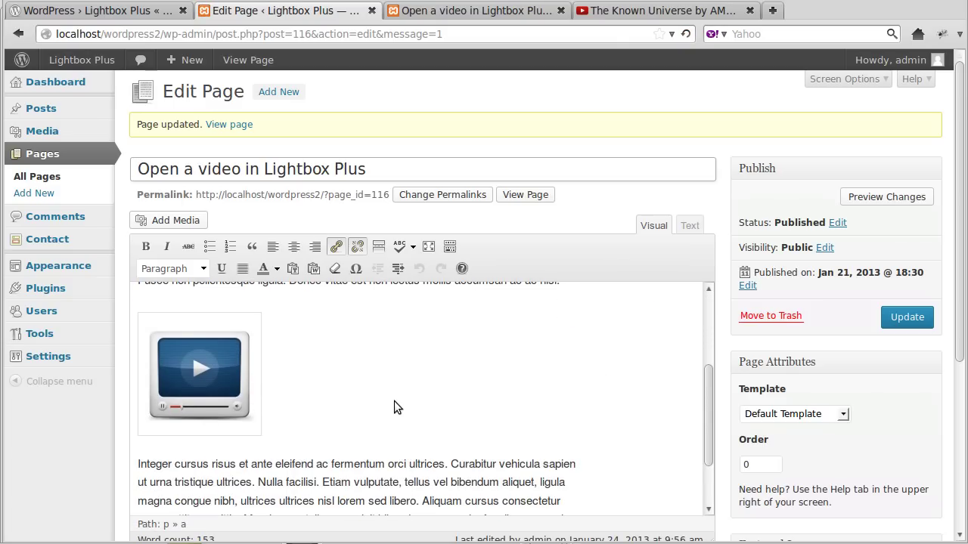
{"action": "left_click", "coordinate": [204, 404]}
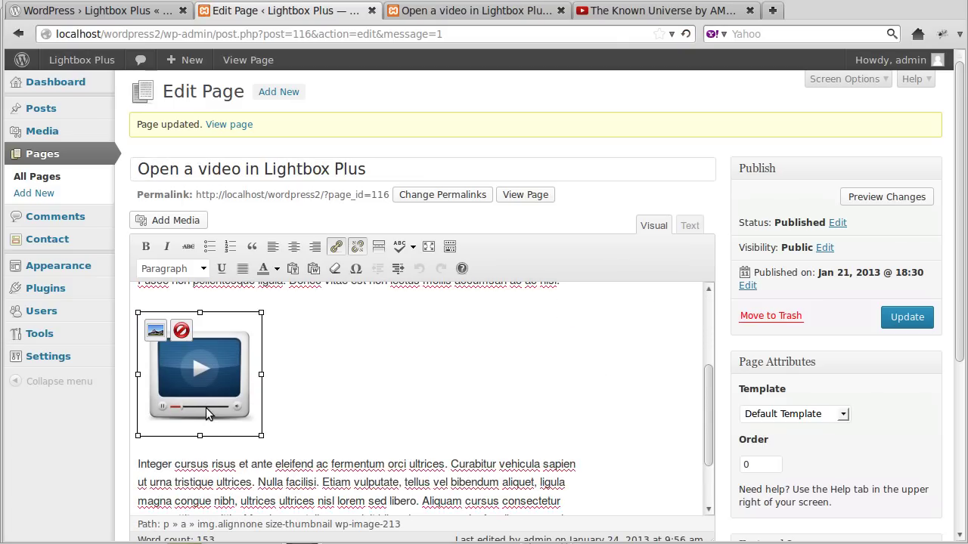
{"action": "left_click", "coordinate": [156, 332]}
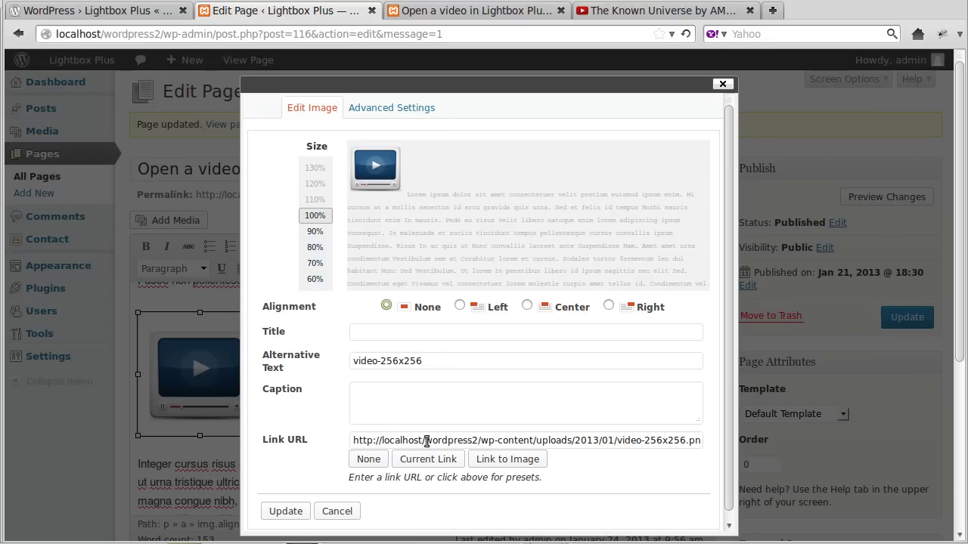
{"action": "left_click", "coordinate": [369, 460]}
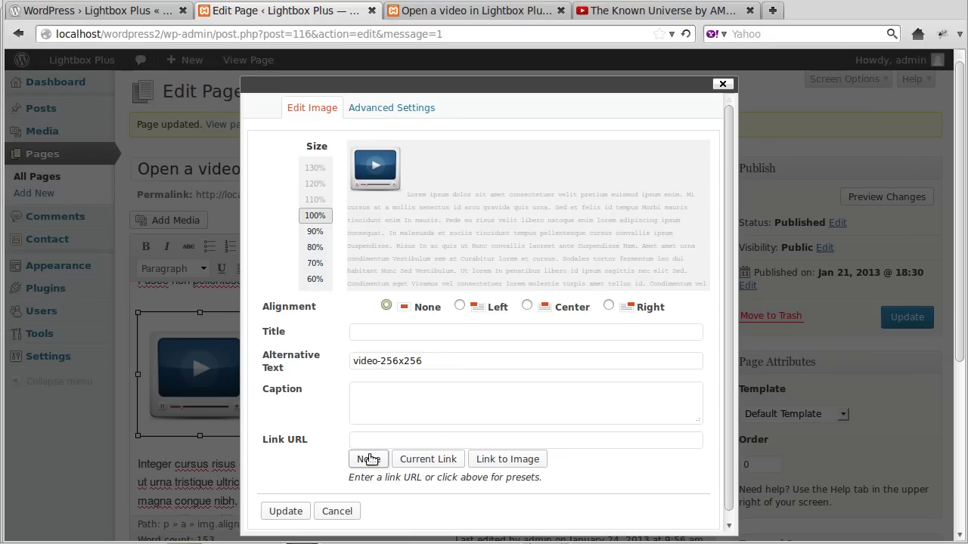
{"action": "left_click", "coordinate": [371, 440]}
{"action": "type", "text": "http://www.youtube.com/embed/17jymDn0W6U"}
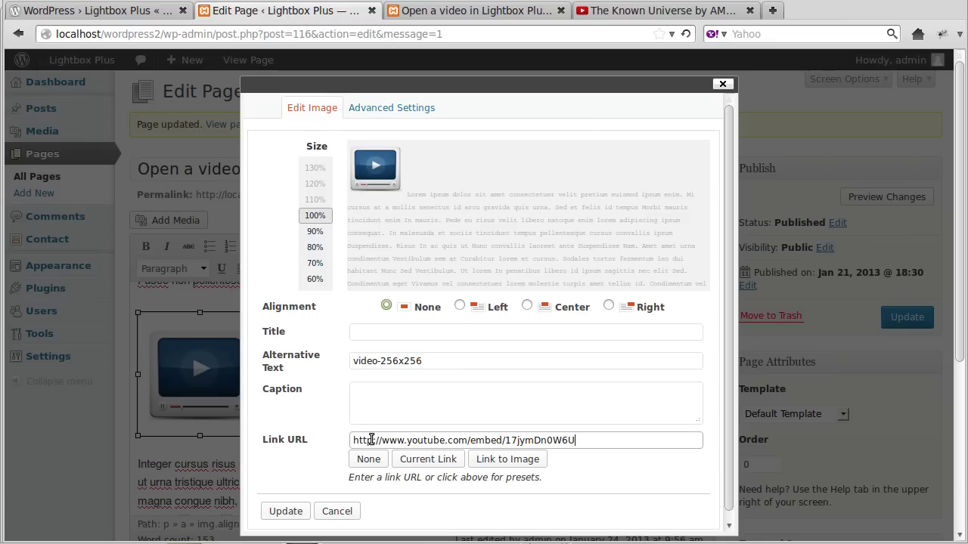
{"action": "left_click", "coordinate": [291, 512]}
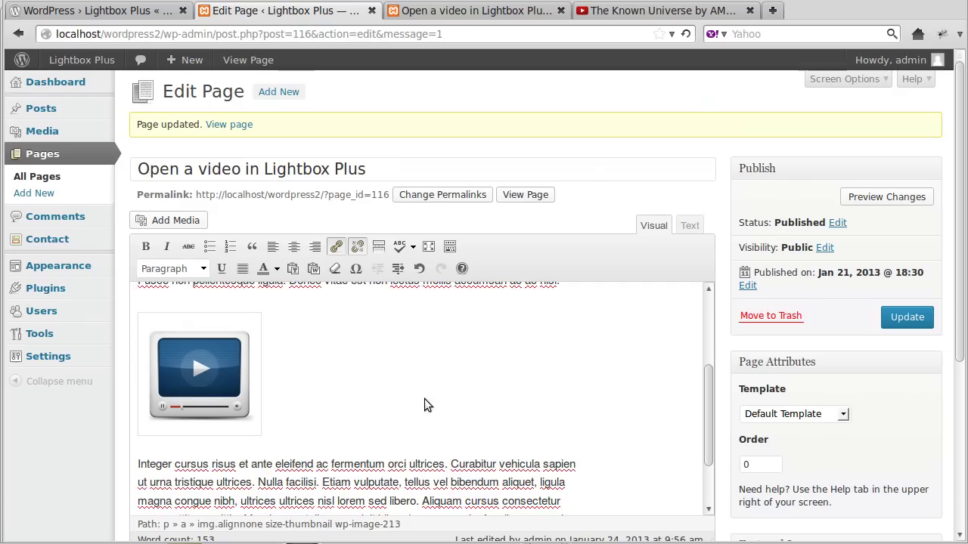
{"action": "left_click", "coordinate": [906, 317]}
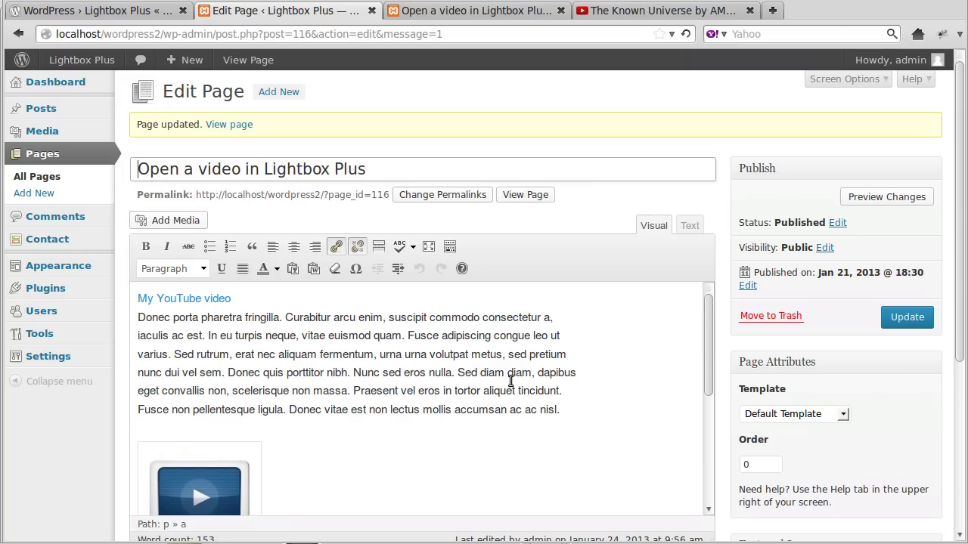
Step: Enter lbpModal as the image link's CSS Class in Advanced Settings and update the page
{"action": "scroll", "coordinate": [471, 382], "scroll_direction": "down", "scroll_amount": 2}
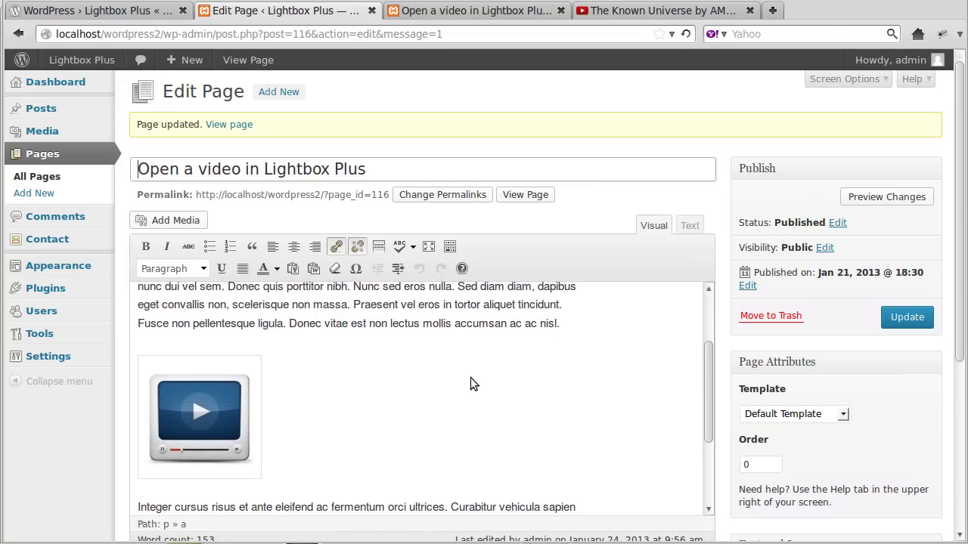
{"action": "left_click", "coordinate": [228, 433]}
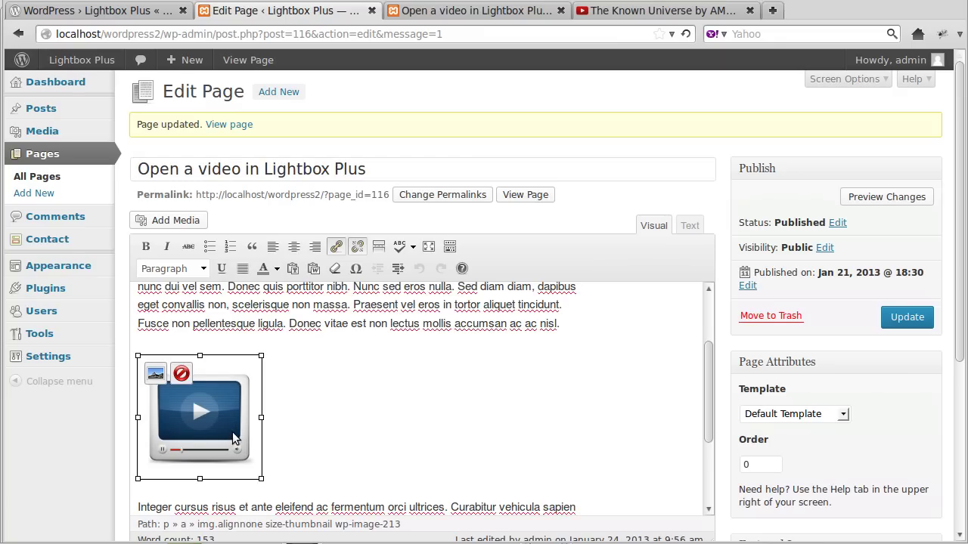
{"action": "left_click", "coordinate": [158, 382]}
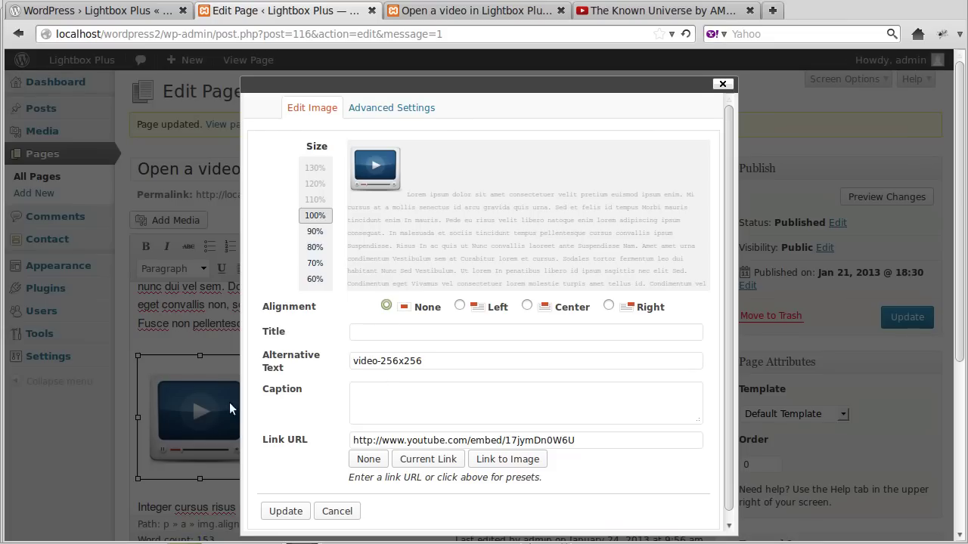
{"action": "left_click", "coordinate": [415, 112]}
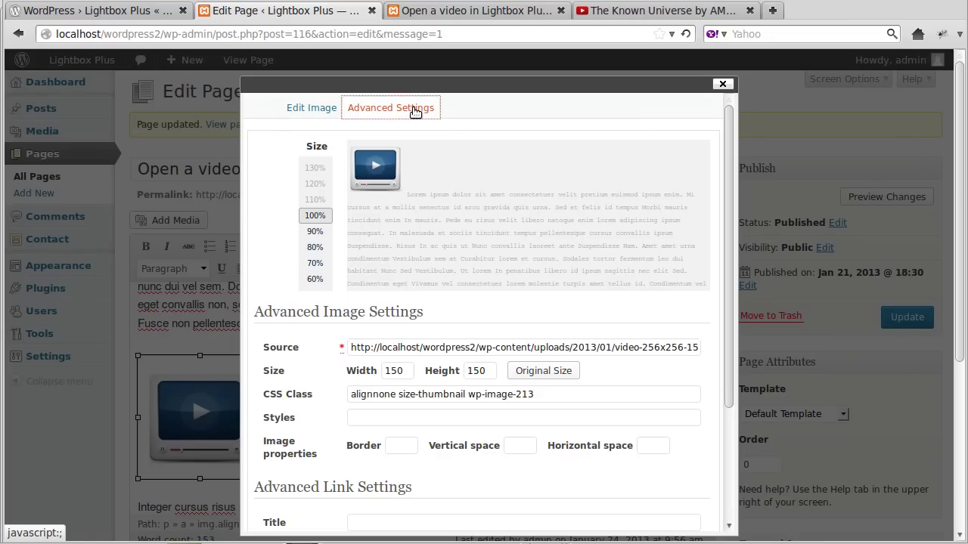
{"action": "scroll", "coordinate": [358, 464], "scroll_direction": "down", "scroll_amount": 4}
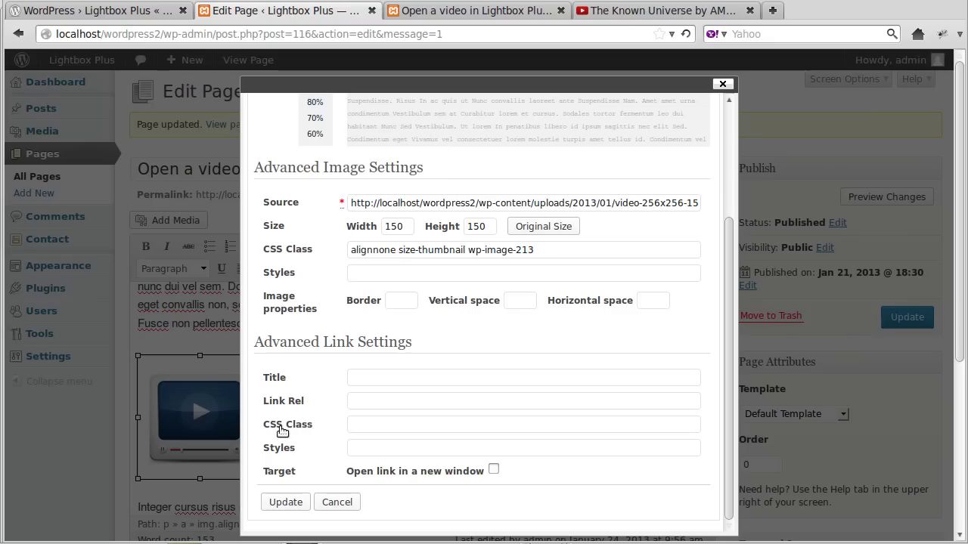
{"action": "left_click", "coordinate": [357, 426]}
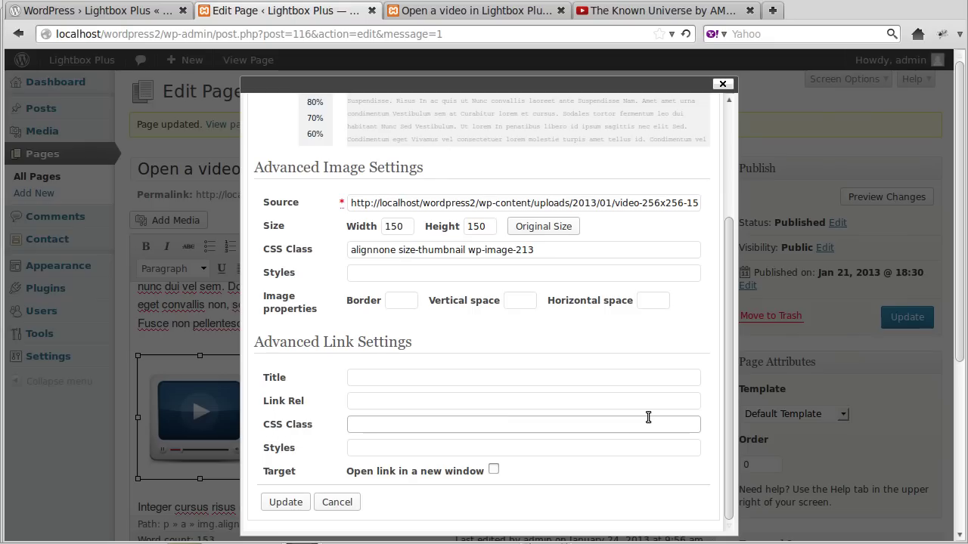
{"action": "type", "text": "l"}
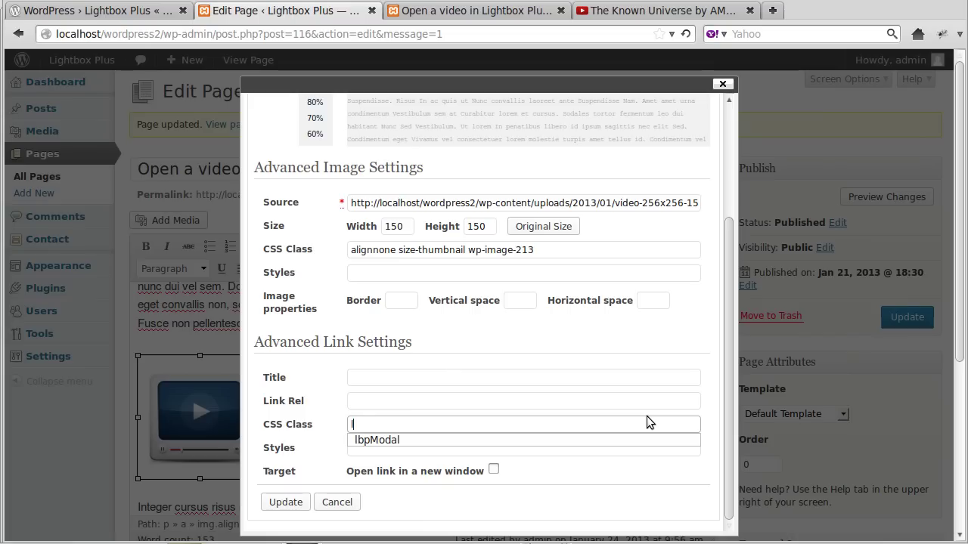
{"action": "type", "text": "bpModal"}
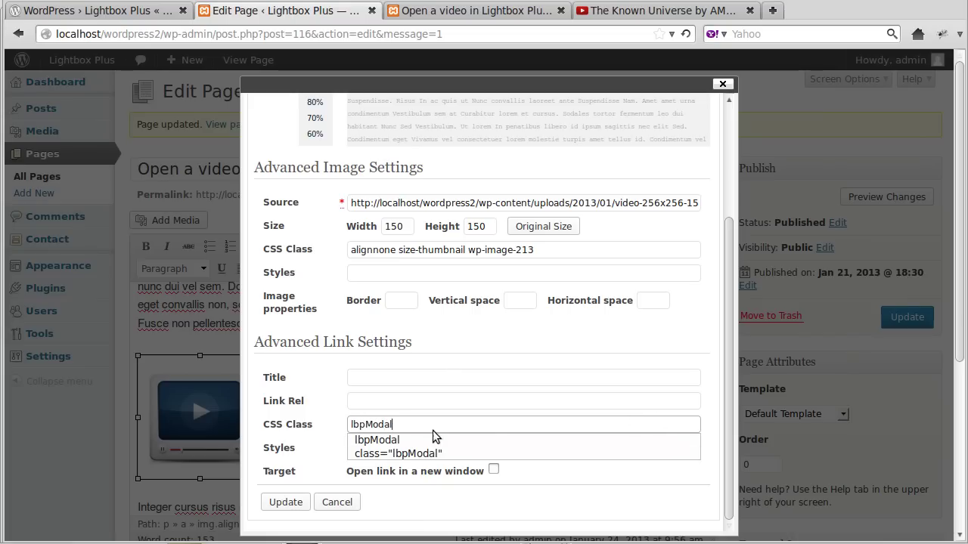
{"action": "left_click", "coordinate": [316, 423]}
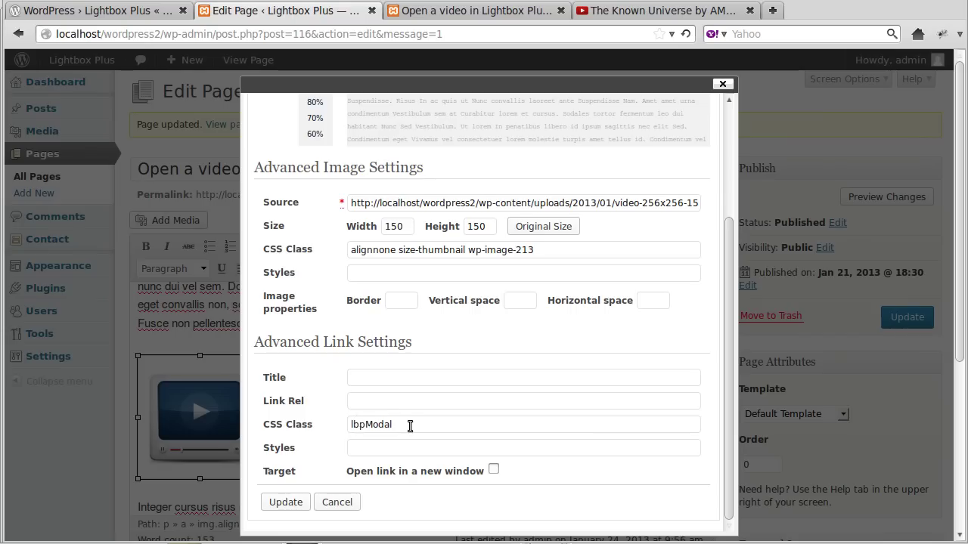
{"action": "left_click", "coordinate": [288, 502]}
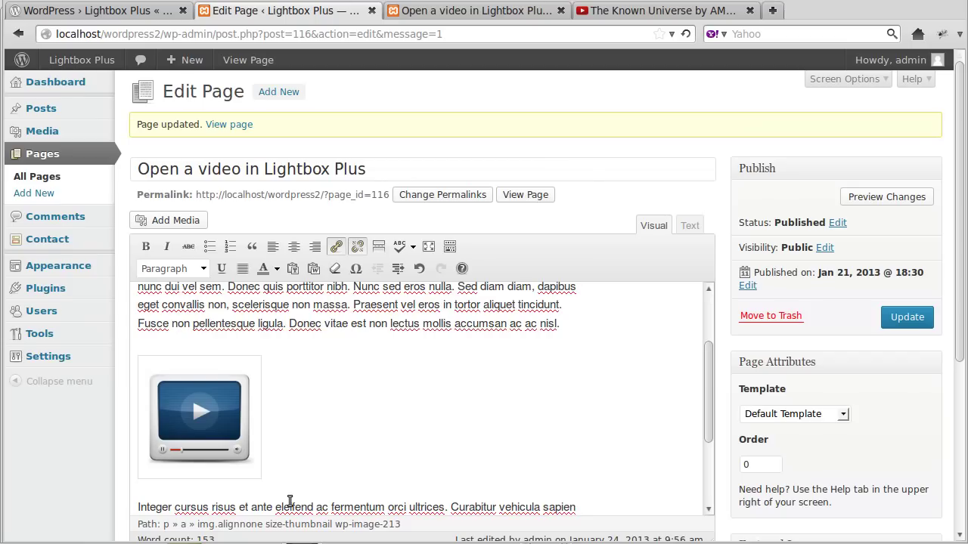
{"action": "left_click", "coordinate": [909, 318]}
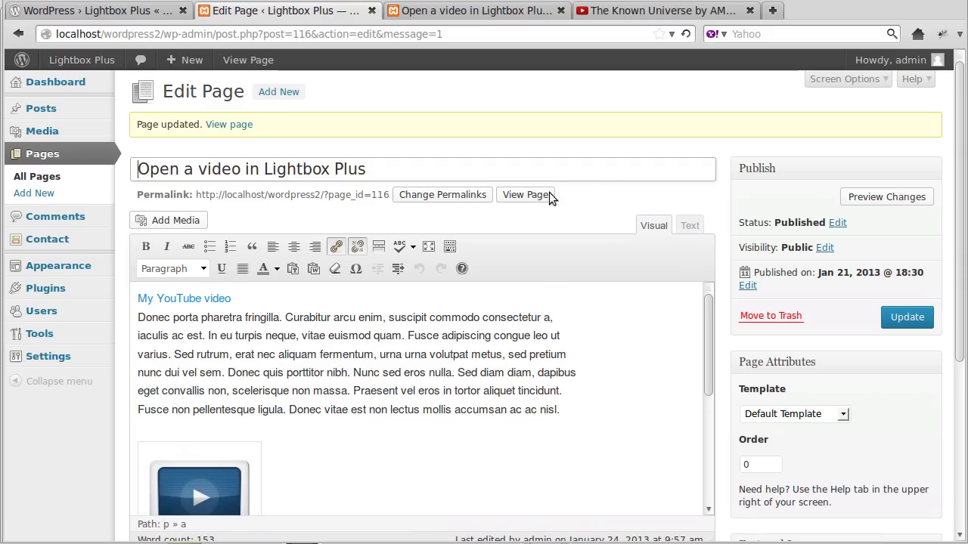
Step: Open the live page in a new tab and check the thumbnail plays The Known Universe in a Lightbox
{"action": "middle_click", "coordinate": [527, 196]}
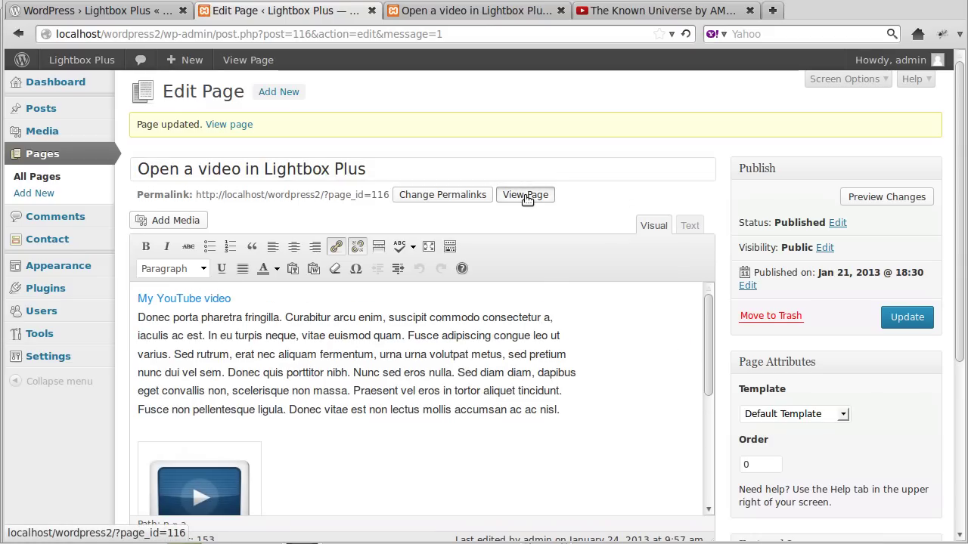
{"action": "left_click", "coordinate": [512, 14]}
{"action": "scroll", "coordinate": [580, 422], "scroll_direction": "down", "scroll_amount": 4}
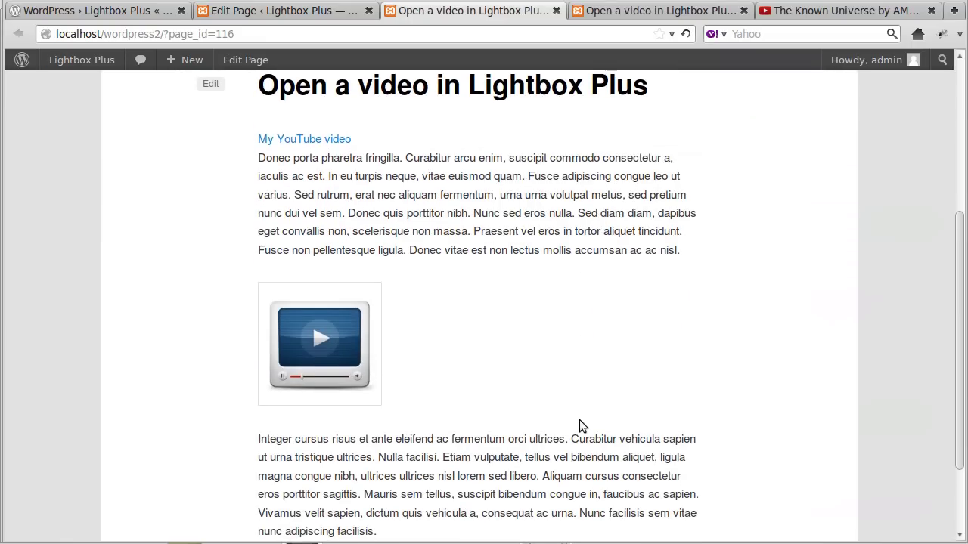
{"action": "left_click", "coordinate": [348, 378]}
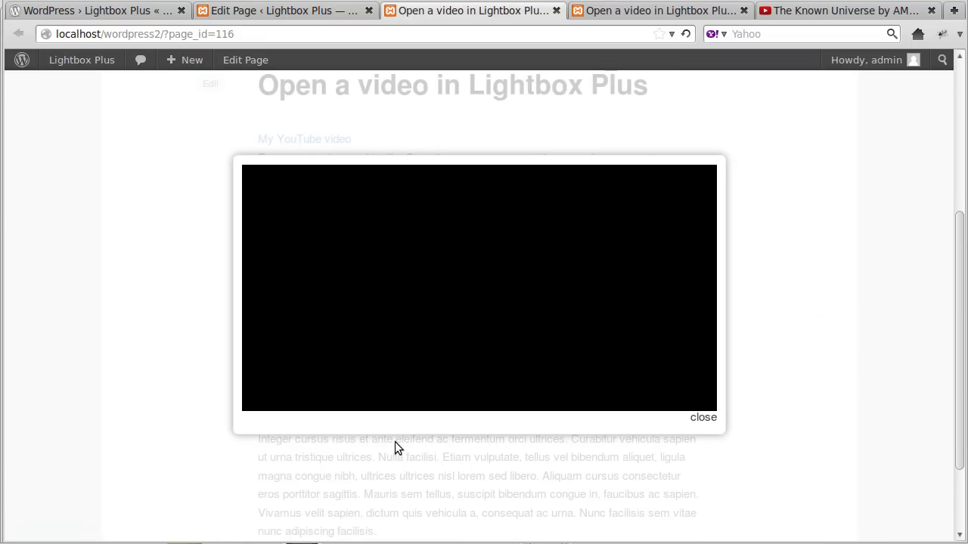
{"action": "left_click", "coordinate": [702, 419]}
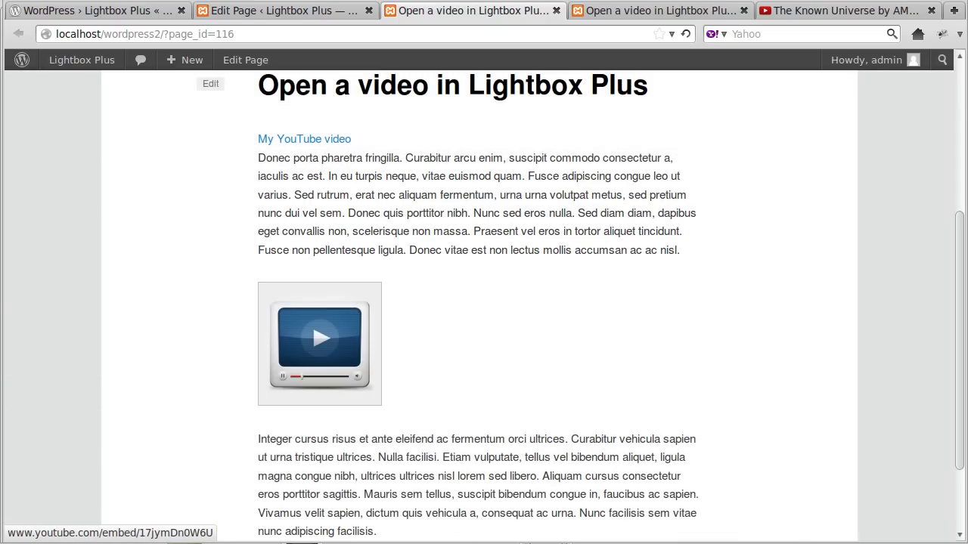
Step: In 'youtube lightbox script - FIN - 1.pdf', find the 'Making a text link open a YouTube video in a Lightbox' section
{"action": "key", "text": "alt+Tab"}
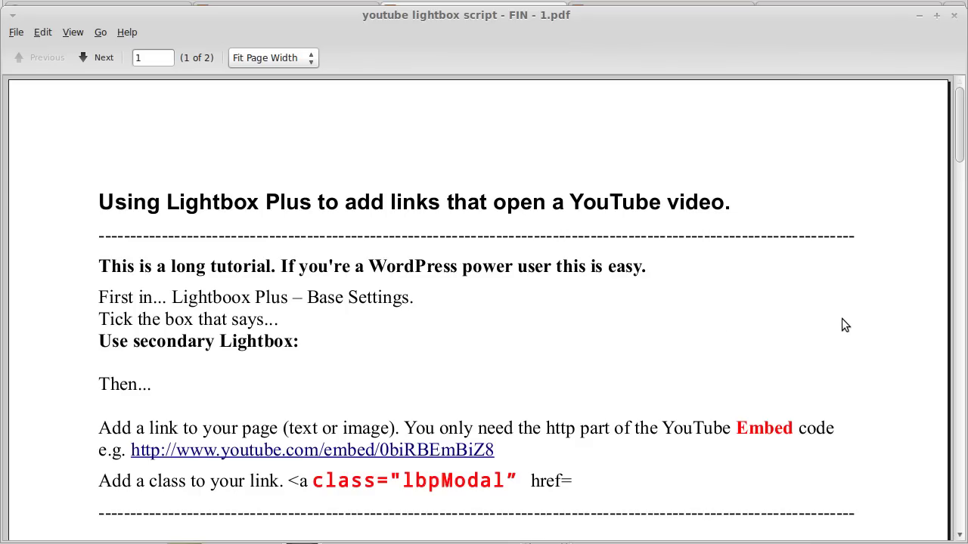
{"action": "scroll", "coordinate": [843, 320], "scroll_direction": "down", "scroll_amount": 6}
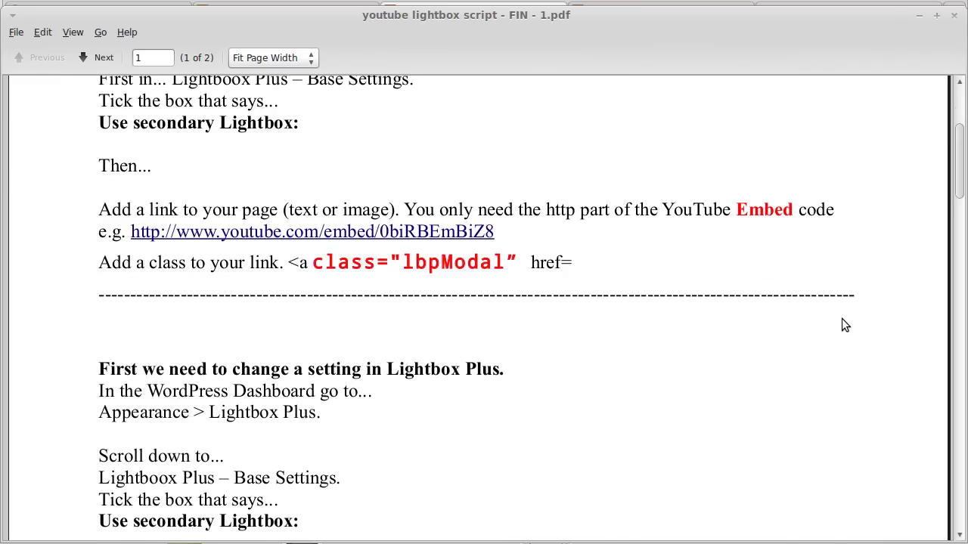
{"action": "scroll", "coordinate": [842, 318], "scroll_direction": "down", "scroll_amount": 5}
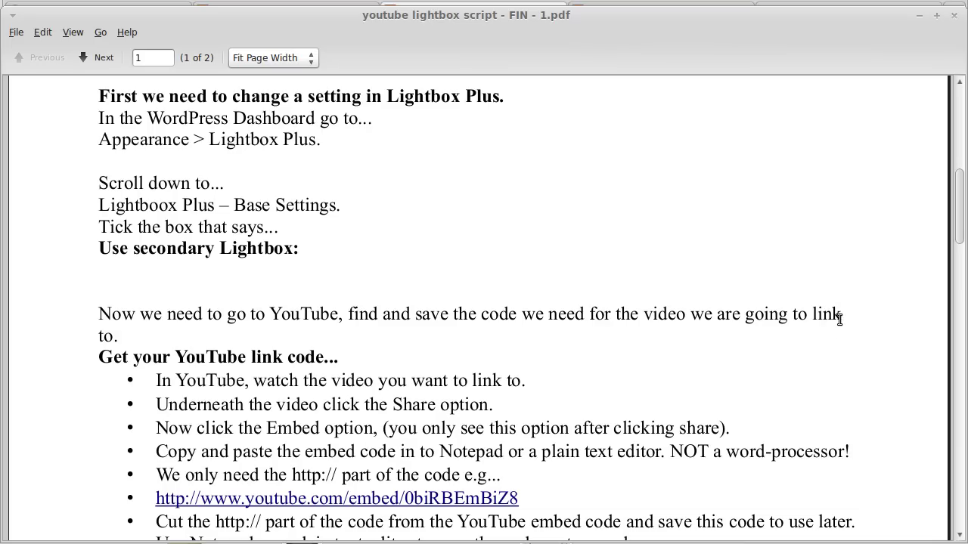
{"action": "scroll", "coordinate": [839, 318], "scroll_direction": "down", "scroll_amount": 10}
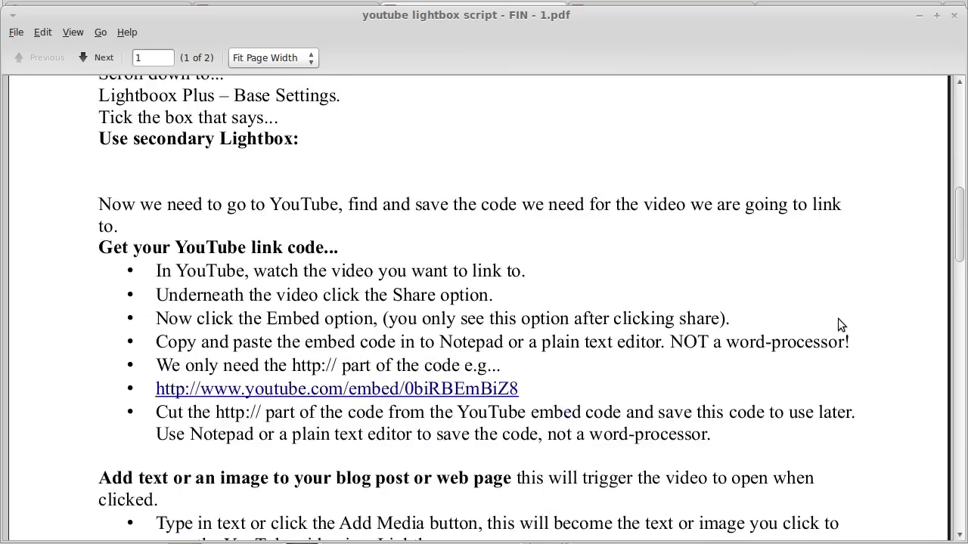
{"action": "scroll", "coordinate": [837, 317], "scroll_direction": "up", "scroll_amount": 1}
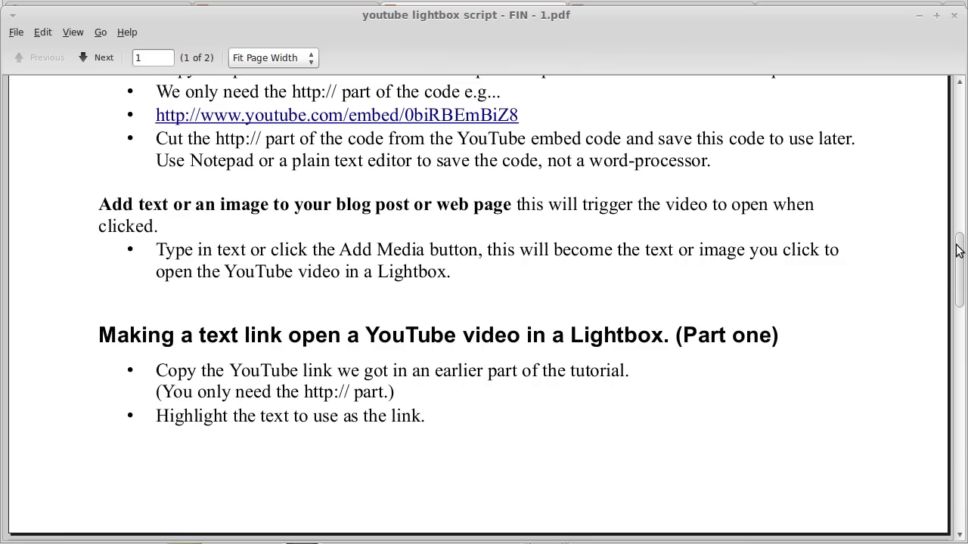
{"action": "left_click_drag", "start_coordinate": [956, 242], "coordinate": [958, 254]}
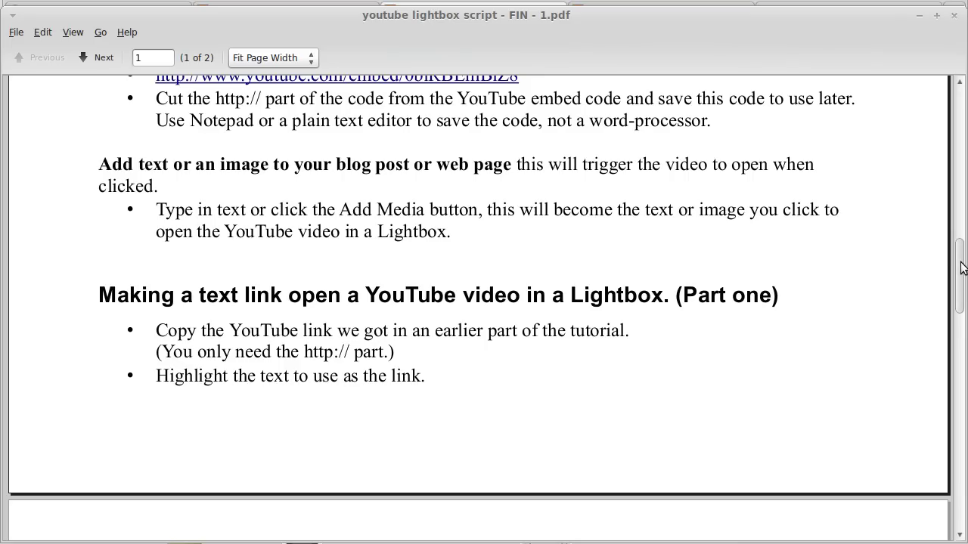
Step: Scroll the PDF to page 2's 'Linking an image on your page to a YouTube video' section
{"action": "left_click_drag", "start_coordinate": [962, 268], "coordinate": [965, 353]}
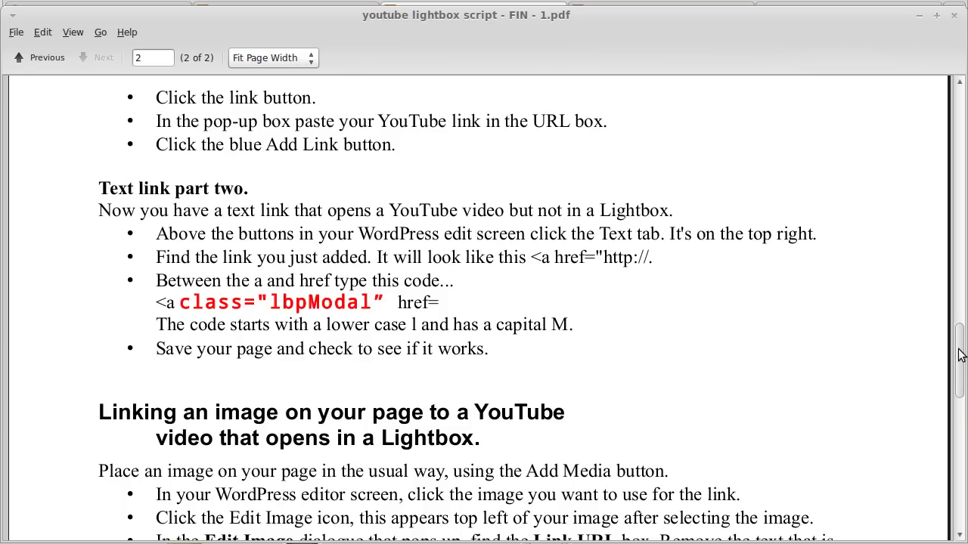
{"action": "left_click_drag", "start_coordinate": [960, 355], "coordinate": [964, 408]}
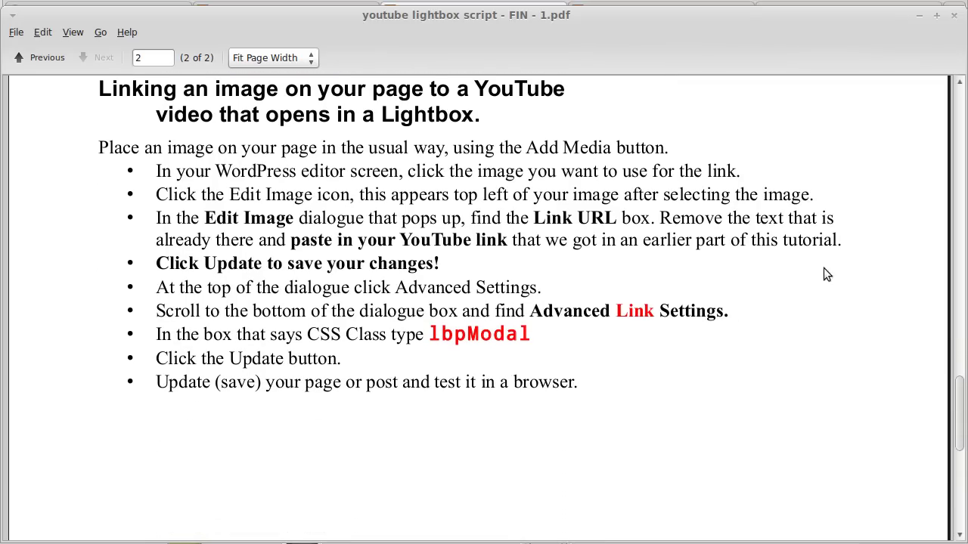